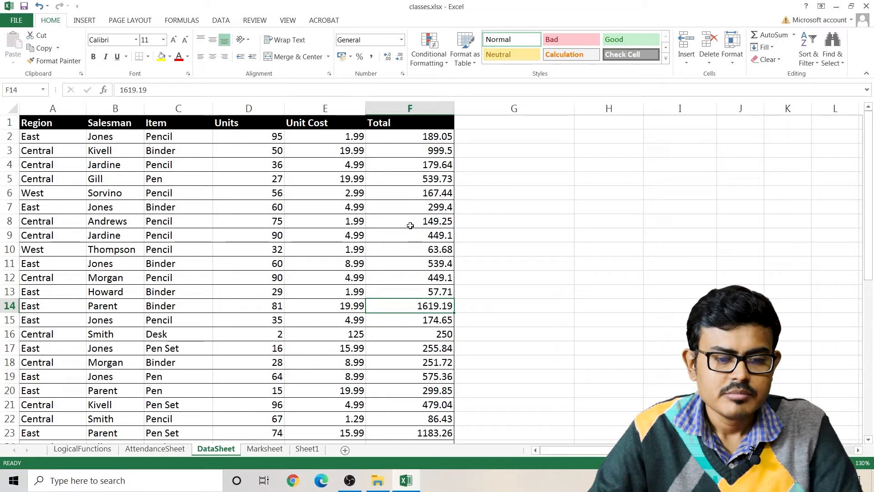
- Sort the table rows by the Total column from smallest to largest
right_click(411, 236)
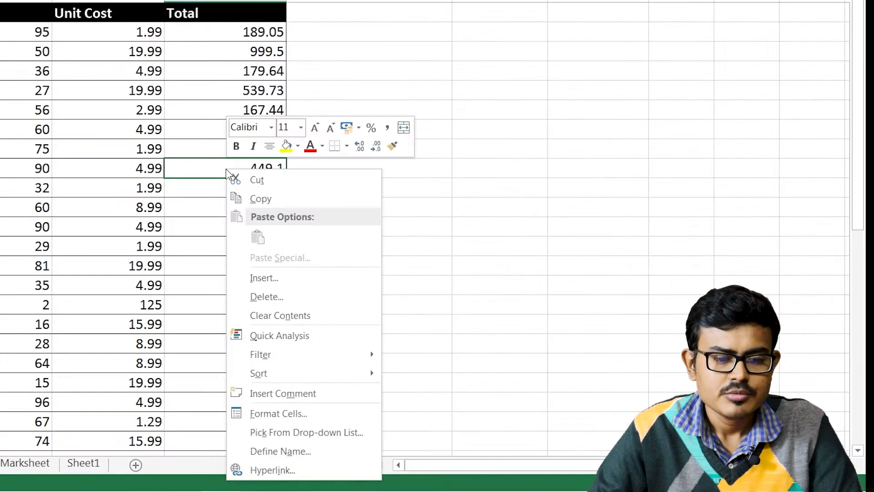
mouse_move(303, 374)
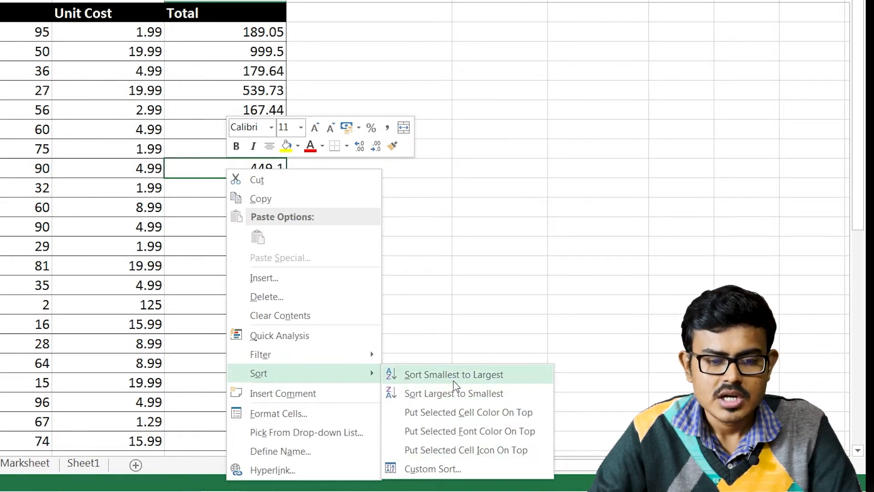
click(453, 382)
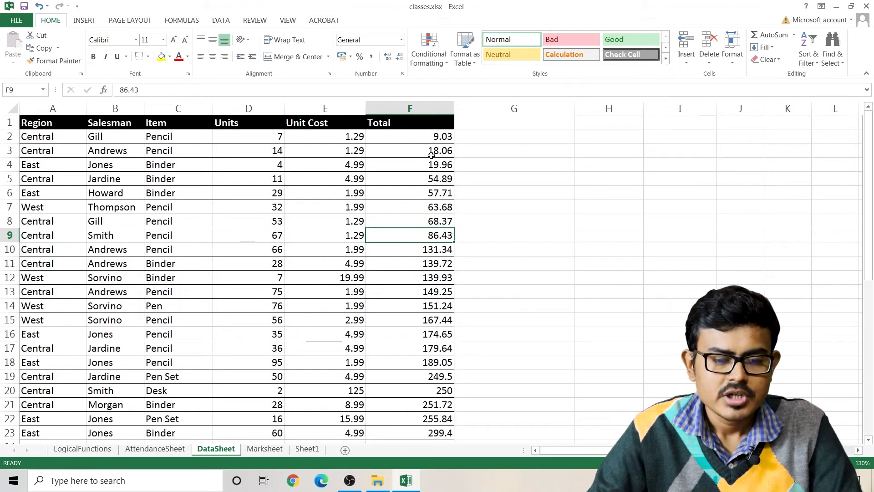
- Examine the ascending Total values, the rows they belong to and the header row of the sorted table
click(431, 155)
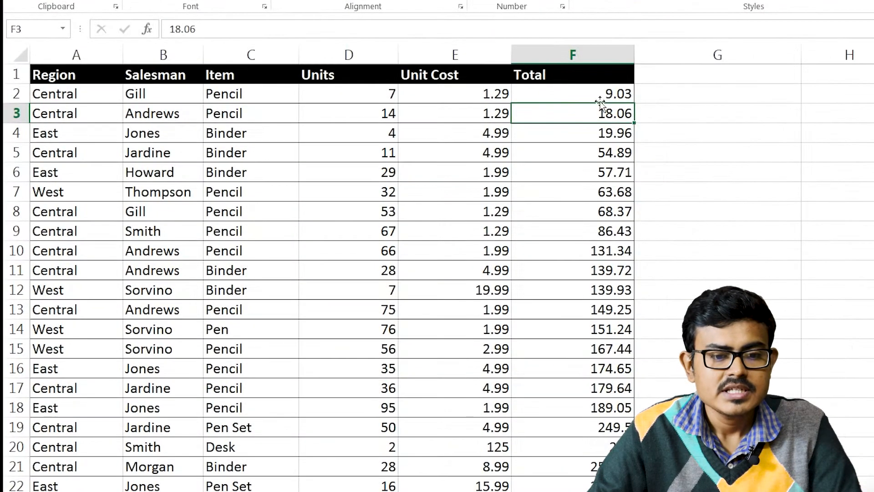
click(601, 93)
drag(54, 93, 455, 94)
click(593, 95)
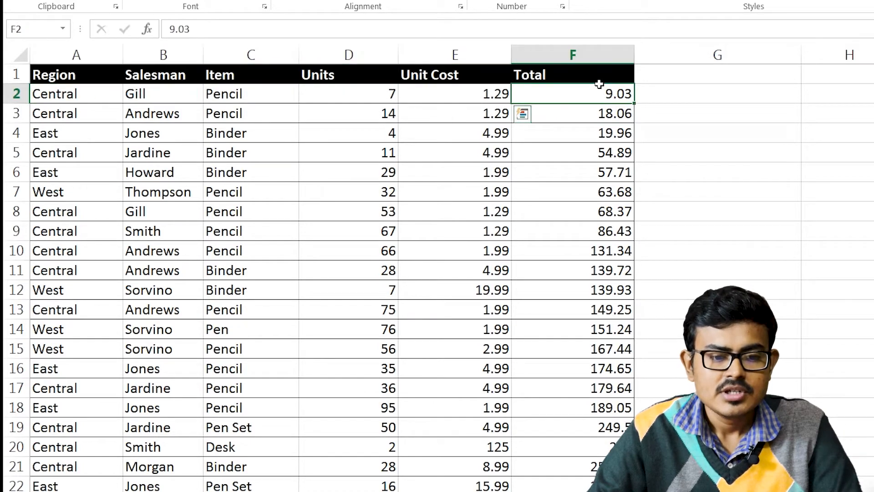
drag(592, 95, 588, 414)
click(570, 310)
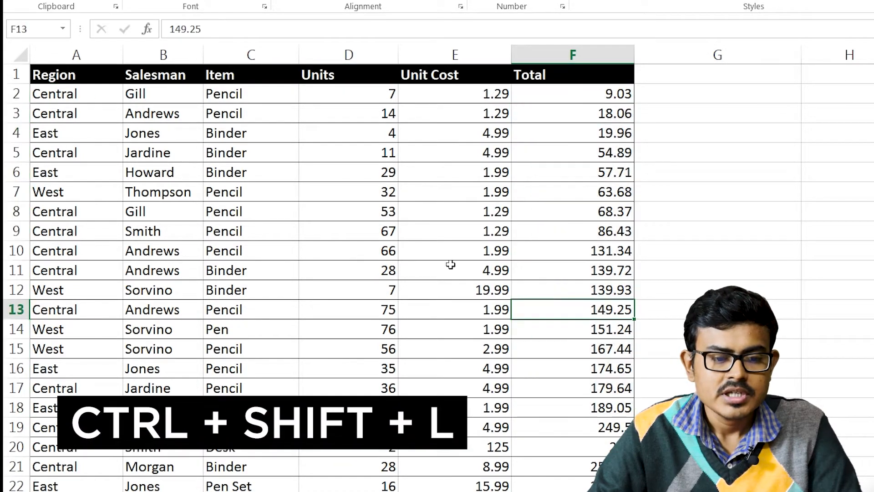
drag(49, 91, 456, 485)
click(596, 190)
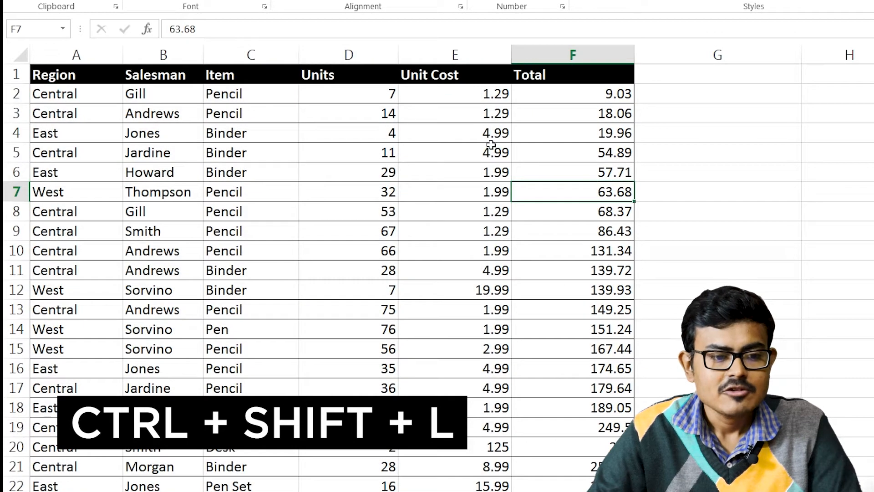
drag(96, 74, 569, 78)
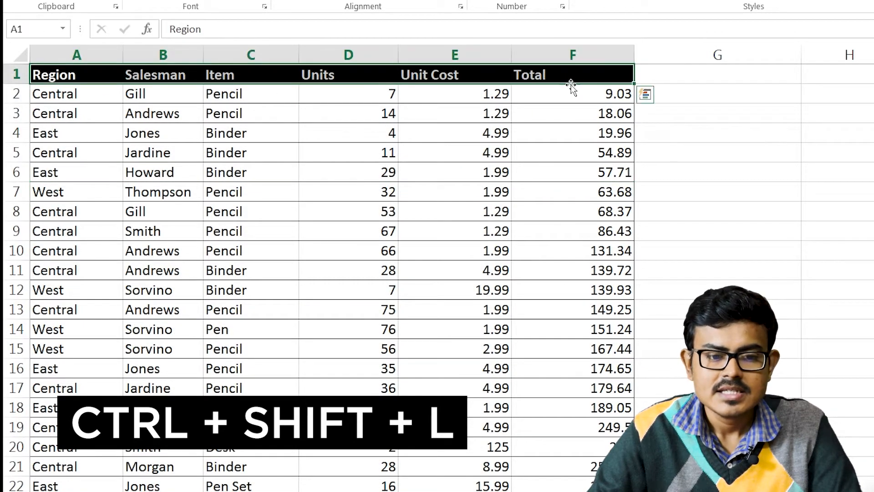
- Sort the table again from smallest to largest, starting from cell F6 in the Total column
click(542, 173)
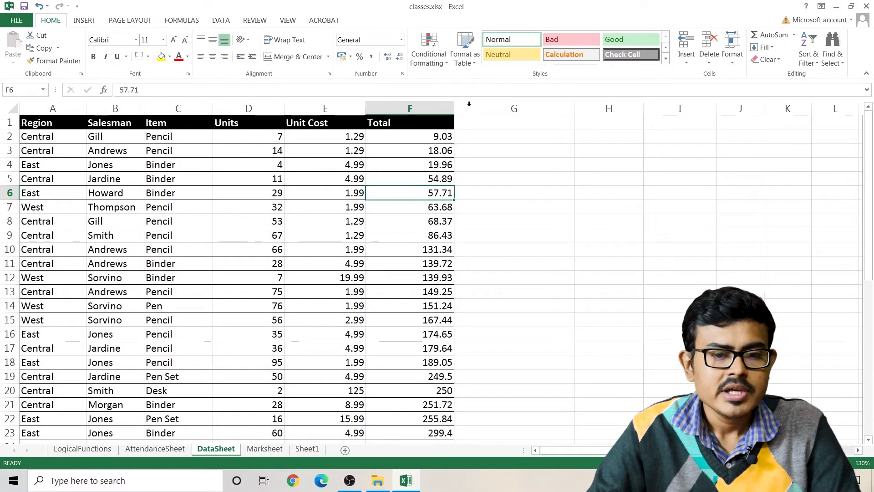
click(814, 63)
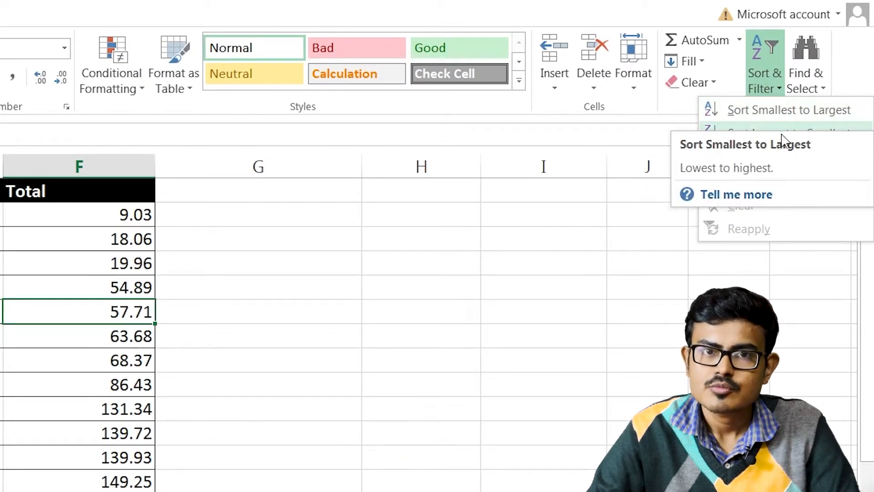
click(776, 110)
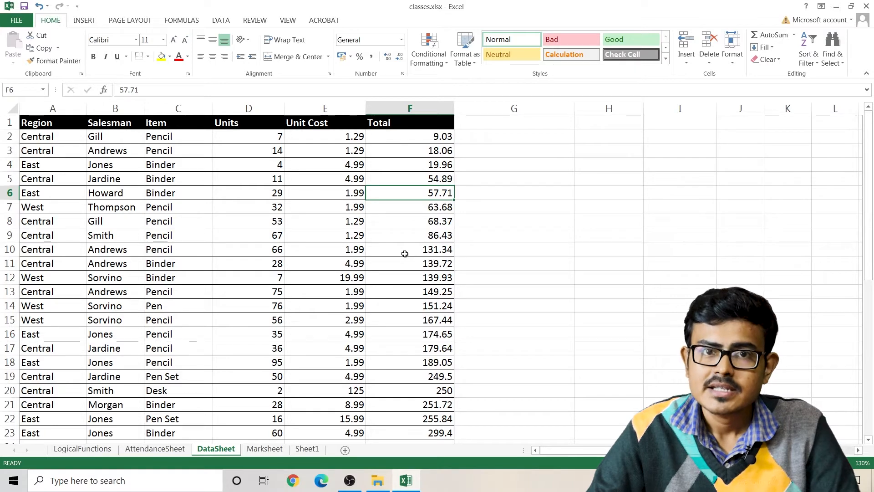
- Sort only the Total column from largest to smallest, continuing with the current selection instead of expanding it
click(422, 108)
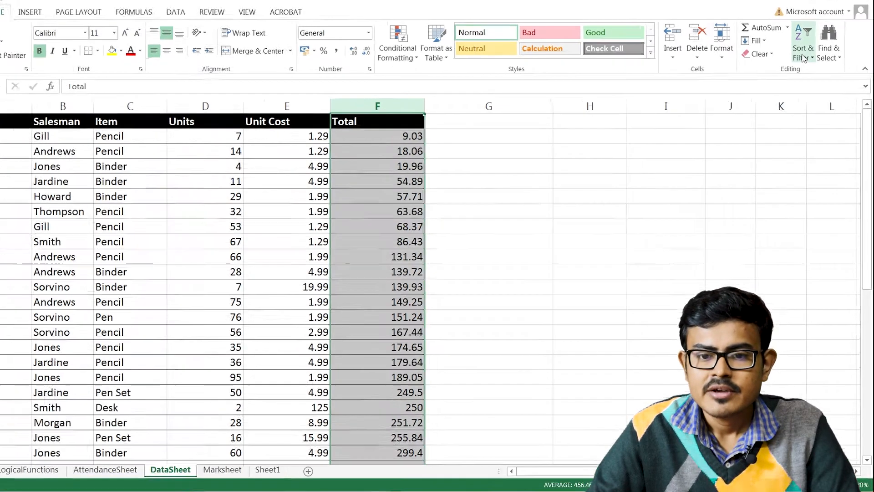
click(808, 53)
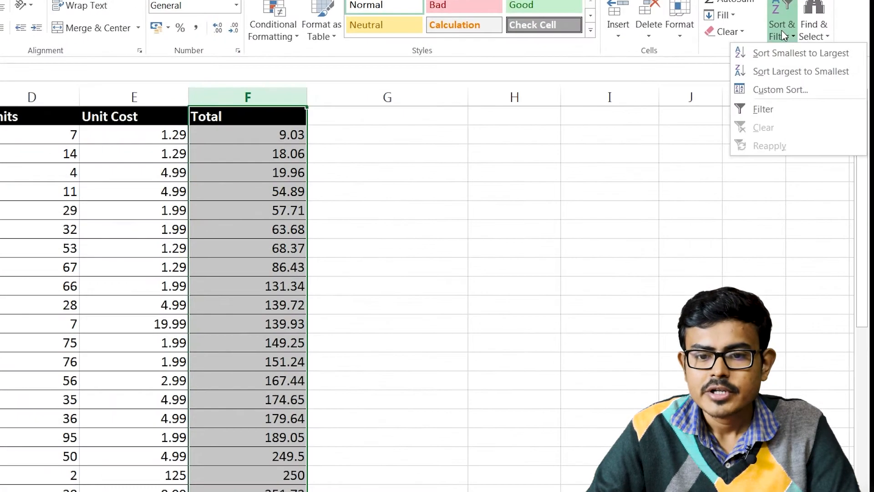
click(789, 74)
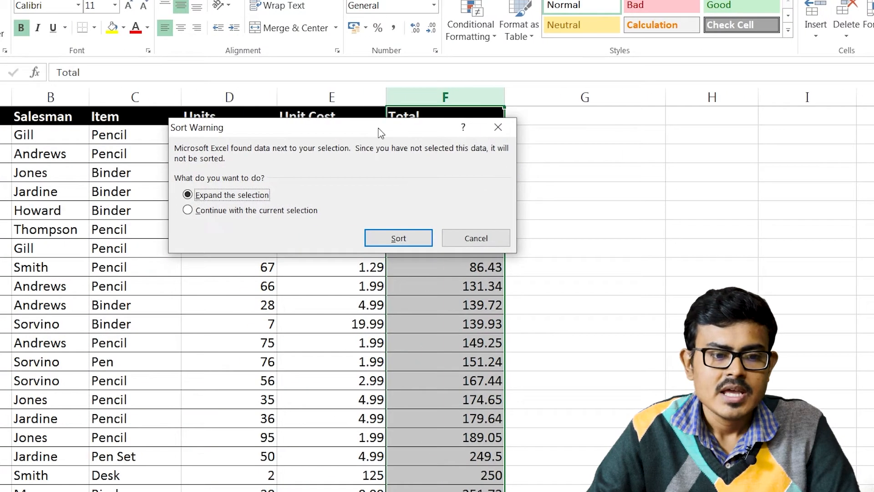
drag(381, 132, 357, 226)
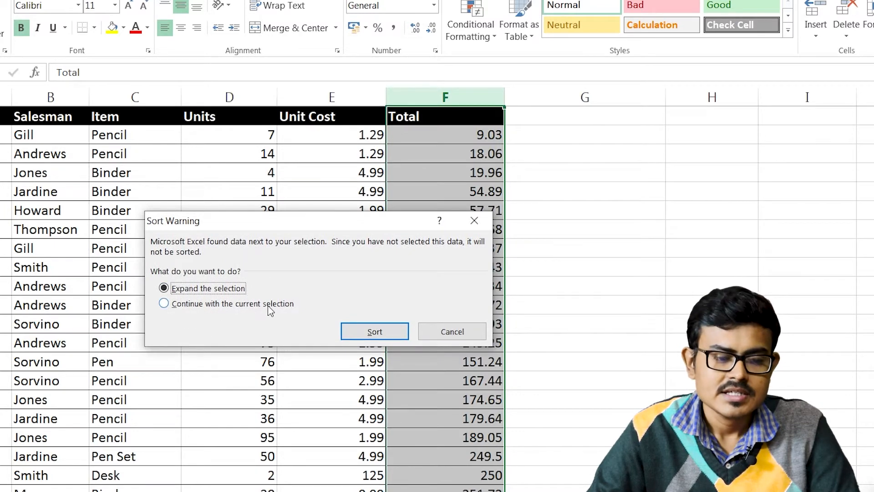
click(193, 308)
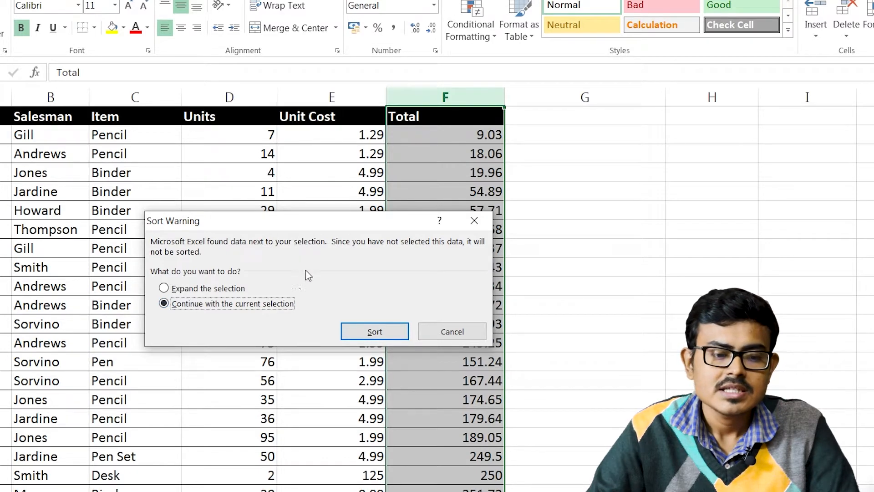
drag(323, 223, 212, 178)
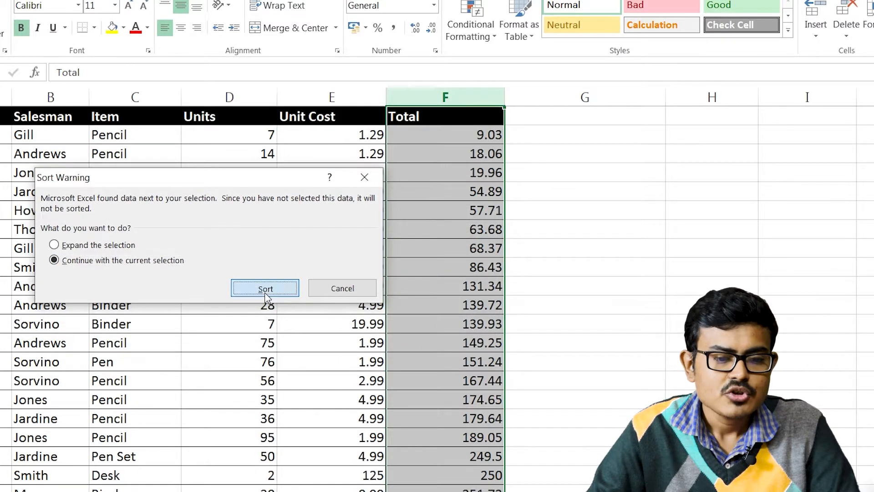
click(265, 288)
- Examine the reordered Total values in column F against the other columns of their rows
drag(454, 142, 457, 248)
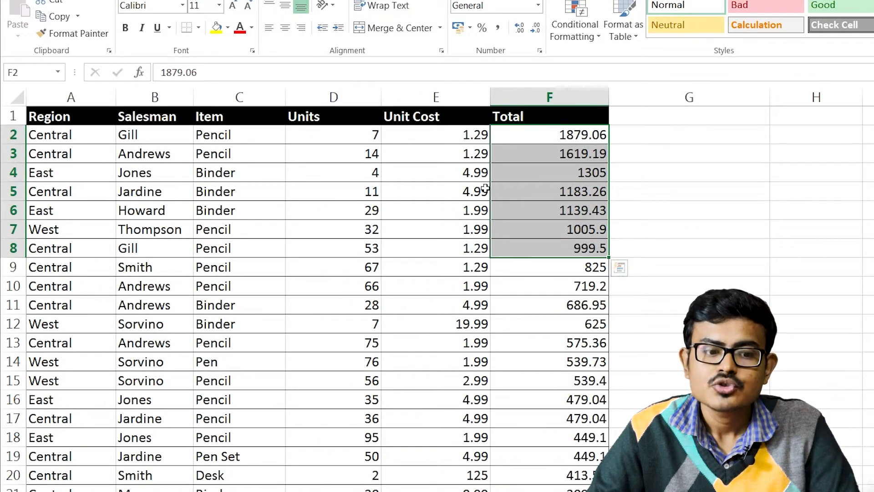
click(536, 189)
mouse_move(586, 134)
mouse_down()
mouse_move(575, 214)
mouse_move(575, 455)
mouse_up()
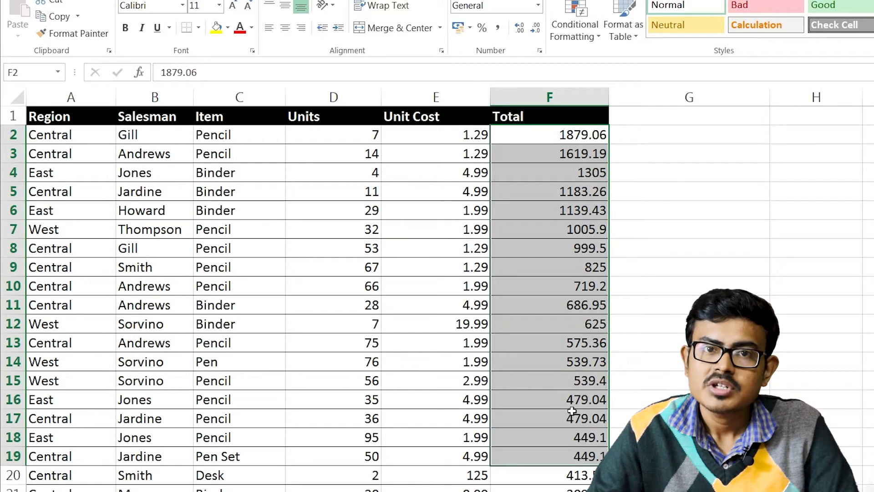
click(540, 217)
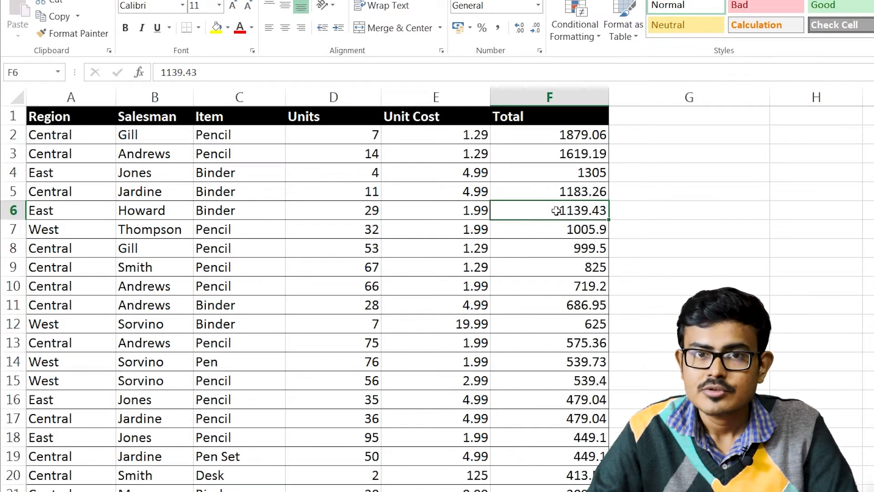
drag(558, 132, 562, 455)
click(556, 173)
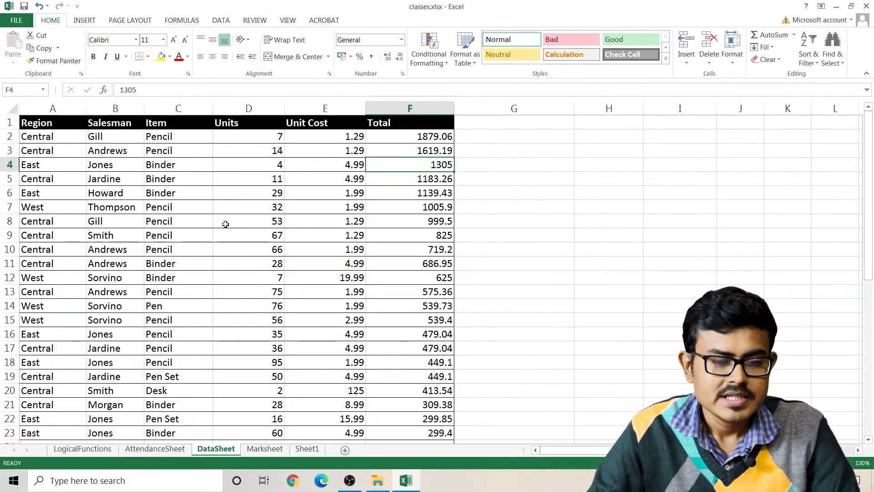
- Undo the sort of the Total column alone and review the entries in the Region column
key(ctrl+z)
key(Down)
key(Down)
key(Down)
key(Down)
drag(67, 135, 59, 277)
click(62, 195)
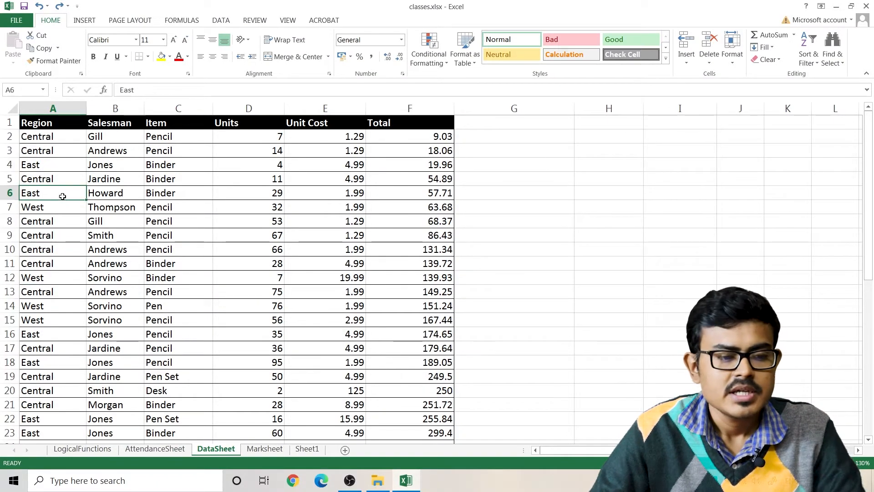
- Start a custom sort of the table with Region as the sort column, sorting on Values
right_click(69, 168)
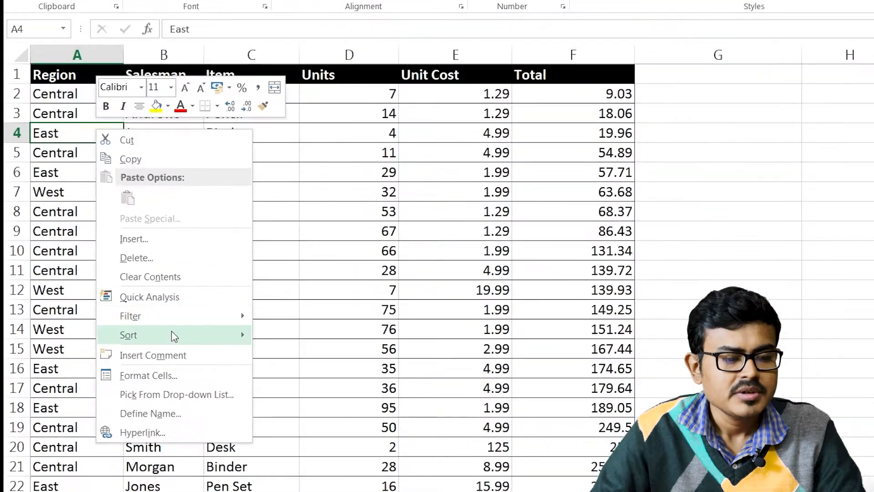
mouse_move(124, 312)
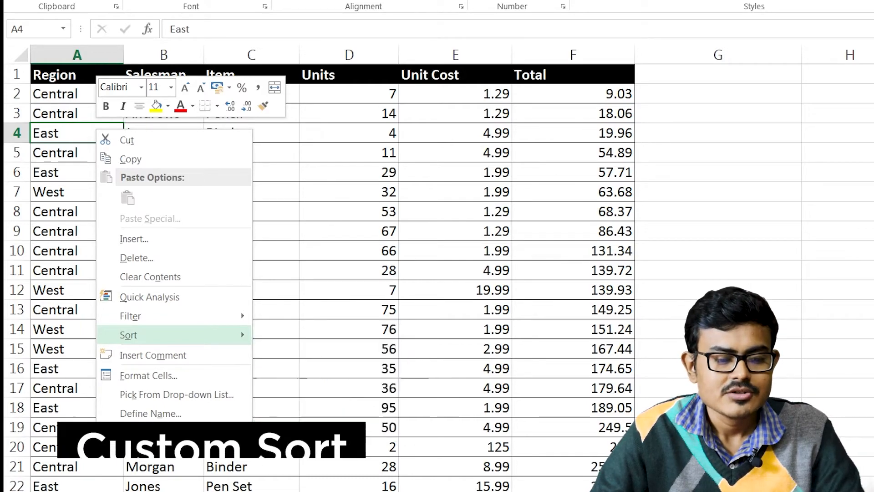
click(319, 432)
drag(398, 121, 431, 239)
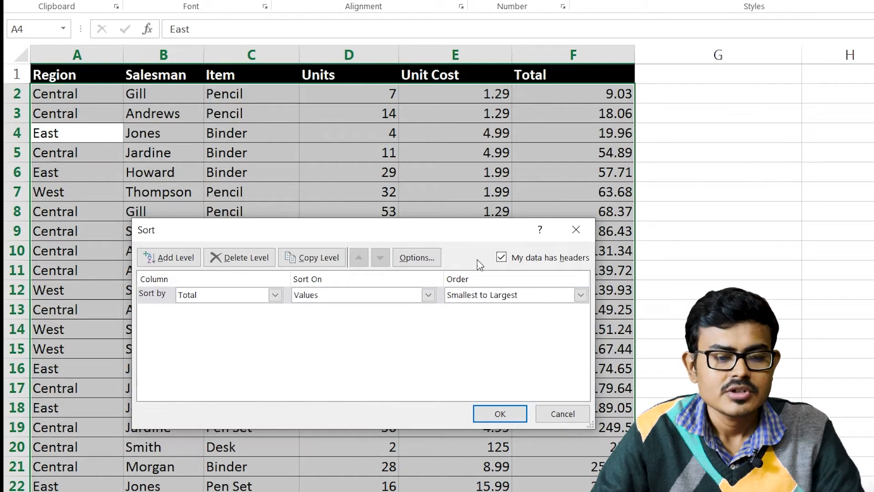
drag(463, 238, 514, 107)
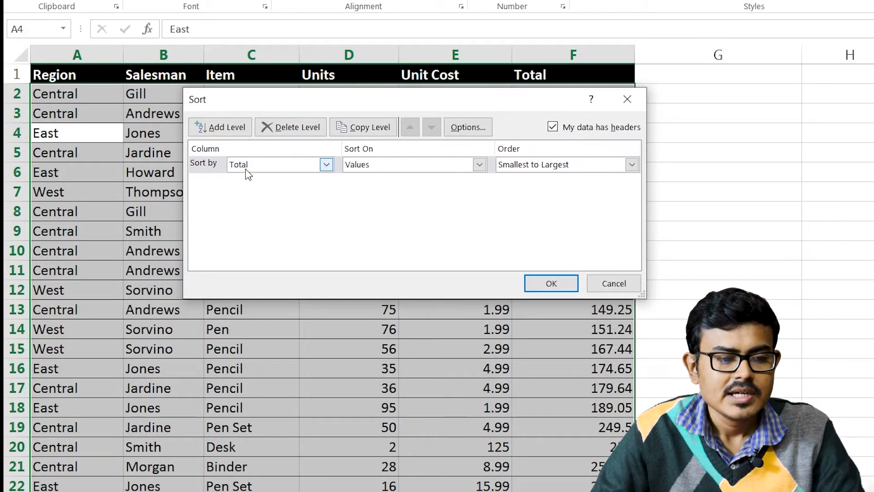
click(278, 170)
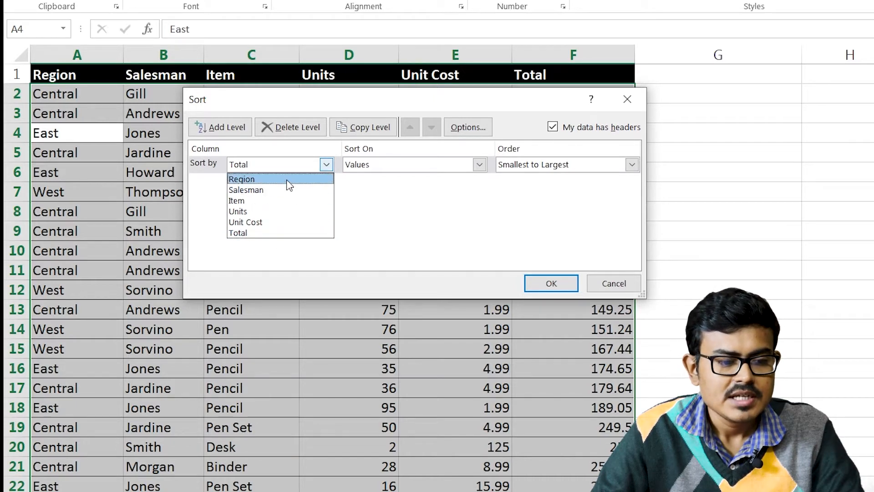
click(289, 180)
click(411, 166)
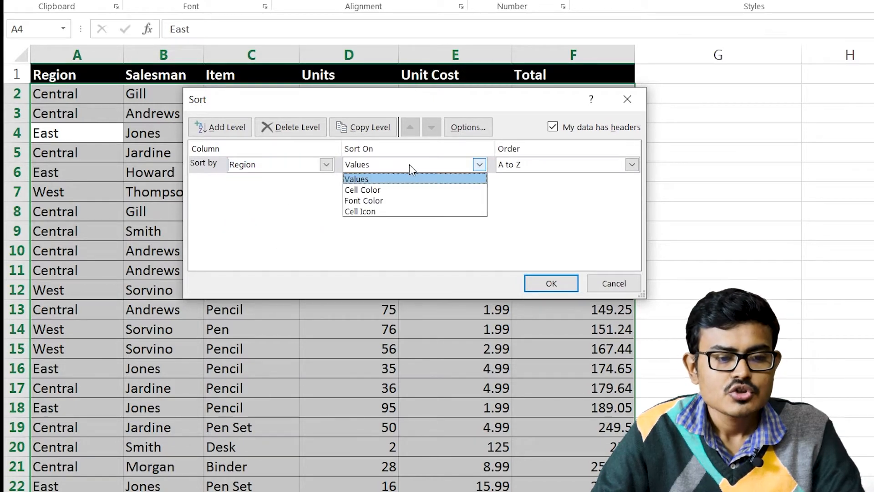
click(384, 180)
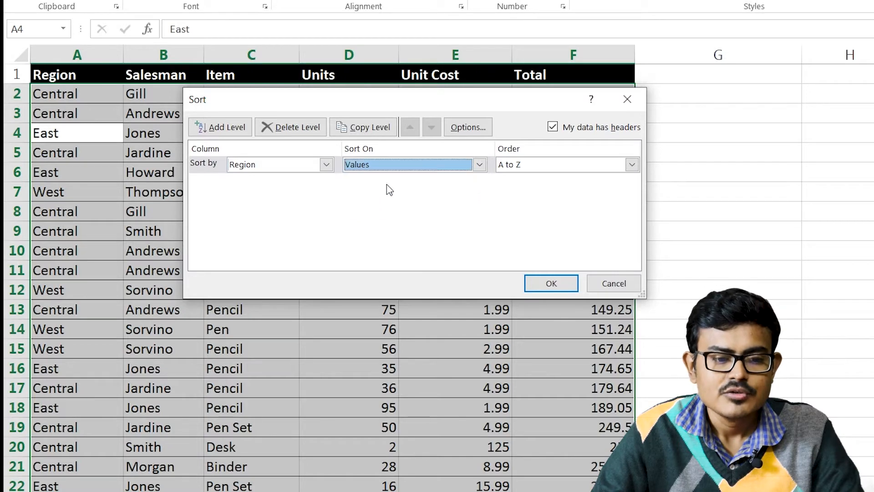
- Order the Region sort by a new custom list with the entries East, West and Central, and apply the sort
click(536, 164)
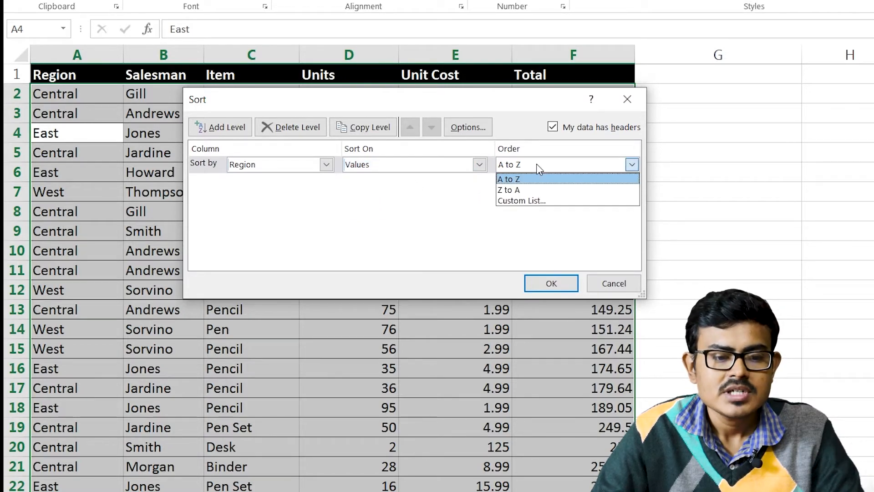
click(536, 202)
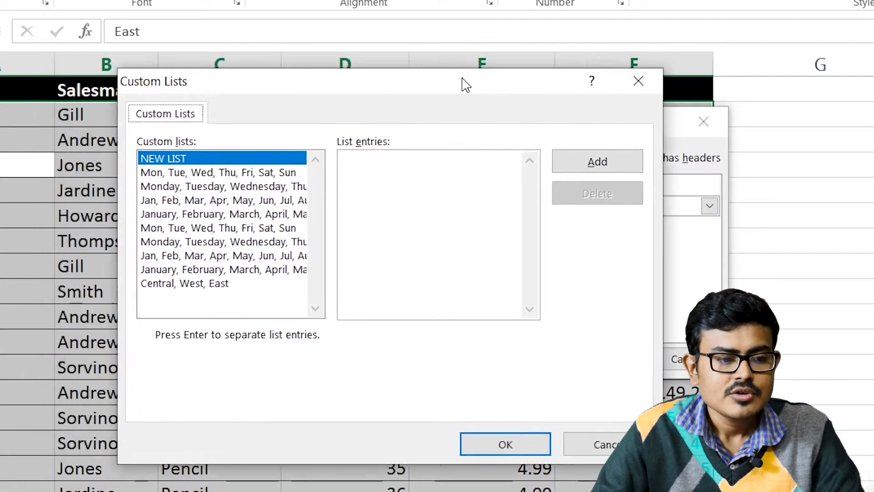
drag(464, 84, 636, 90)
click(562, 207)
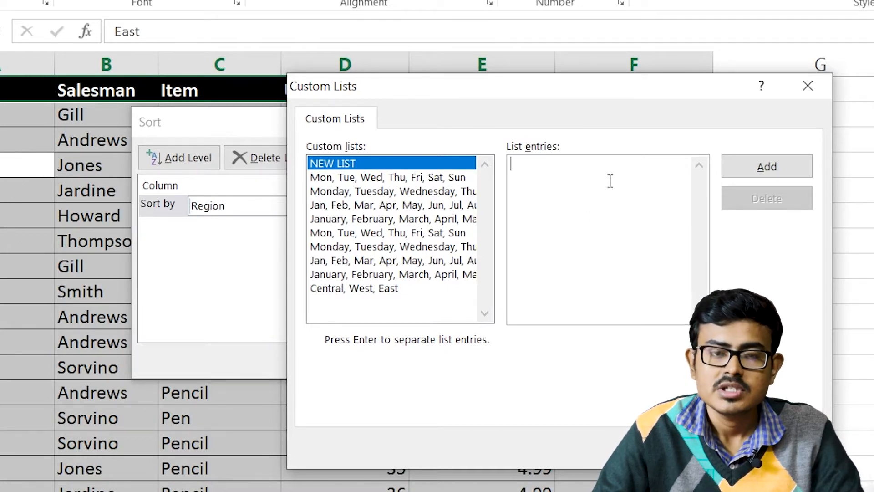
text(East )
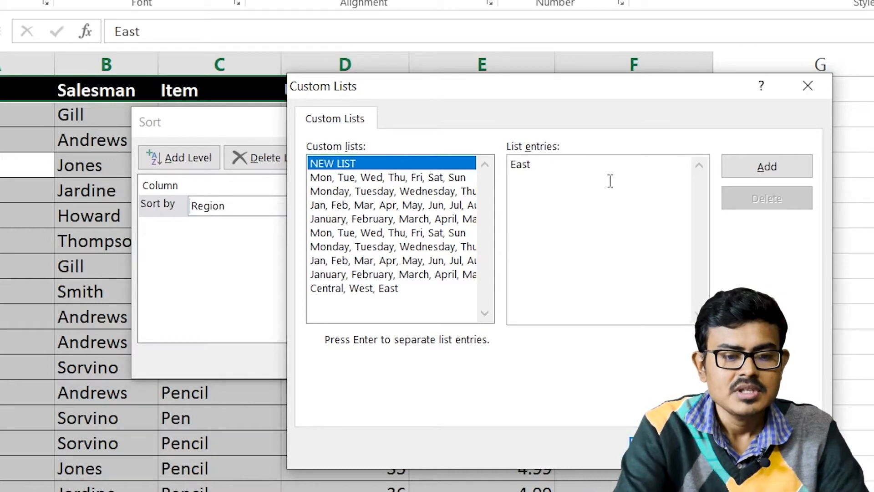
text(West)
key(Return)
text(Central)
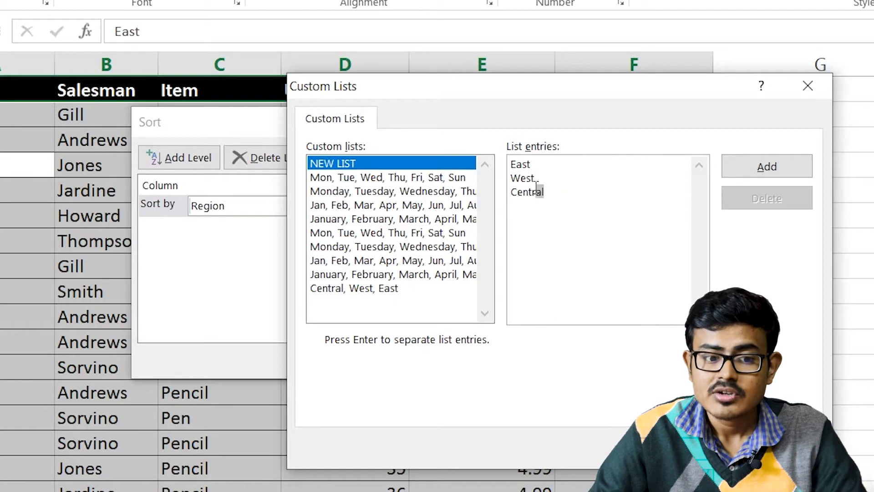
drag(545, 192, 496, 162)
click(593, 190)
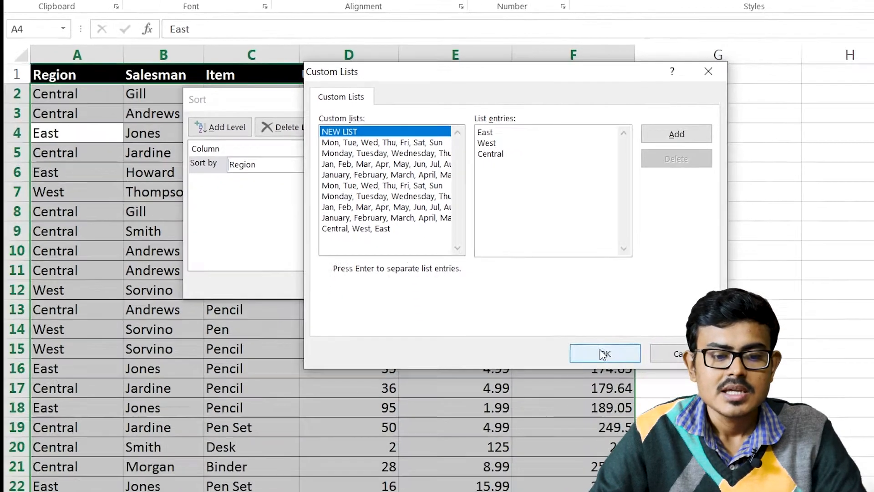
click(673, 452)
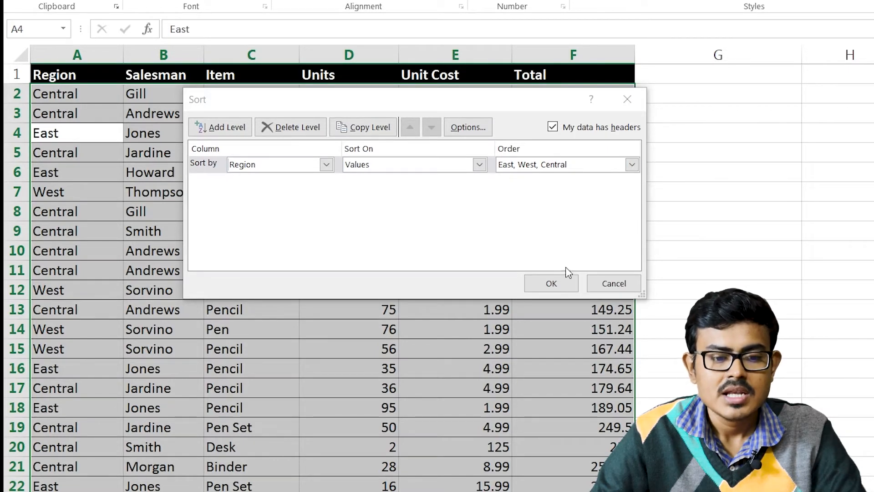
click(566, 282)
- Review the order of the East, West and Central rows in the Region column
click(150, 172)
drag(66, 94, 80, 429)
scroll(82, 410, down, 2)
drag(72, 349, 68, 466)
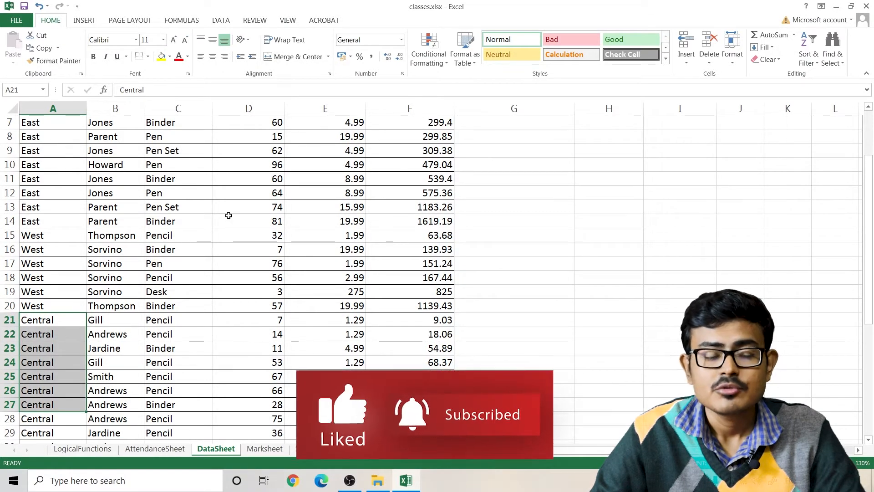
scroll(228, 210, up, 2)
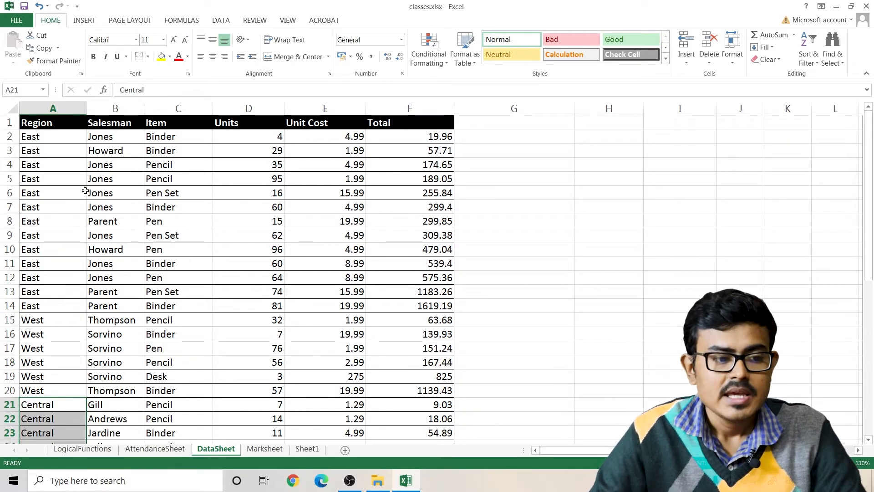
drag(54, 137, 55, 202)
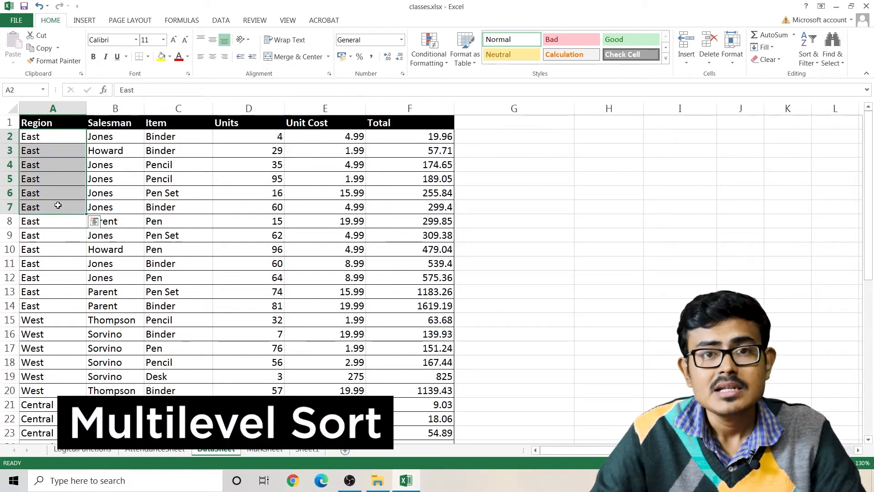
click(194, 180)
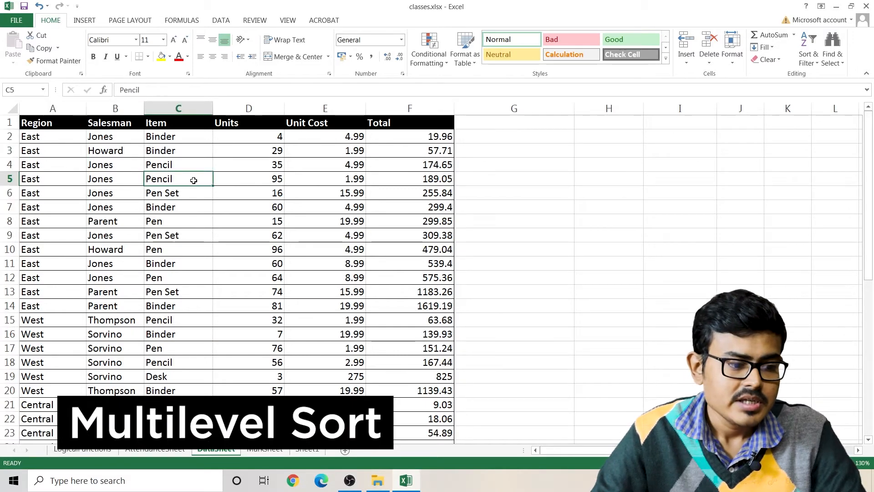
- Examine how the Salesman and Item entries are ordered within the East rows, and the Salesman entries within the West rows
drag(54, 140, 48, 303)
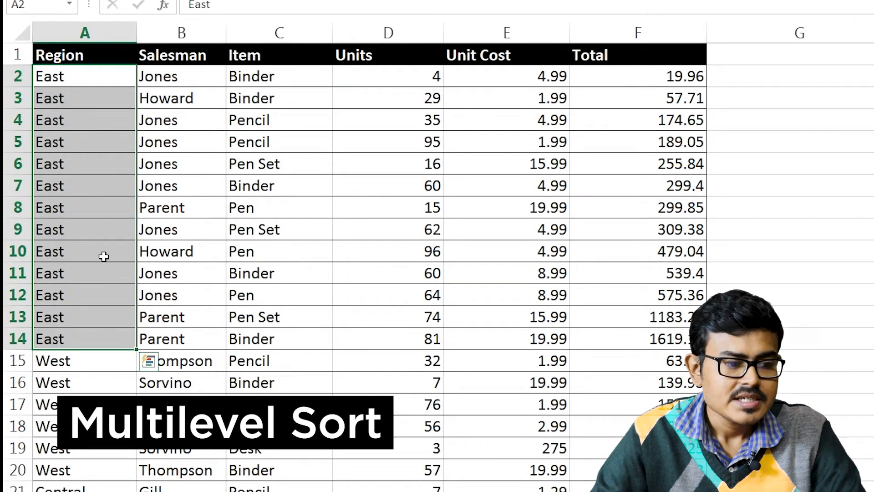
drag(186, 75, 177, 338)
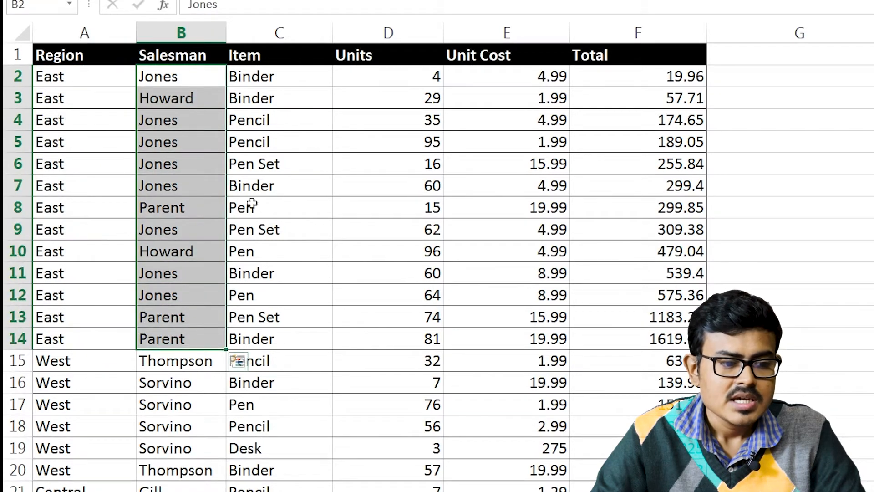
drag(261, 77, 248, 314)
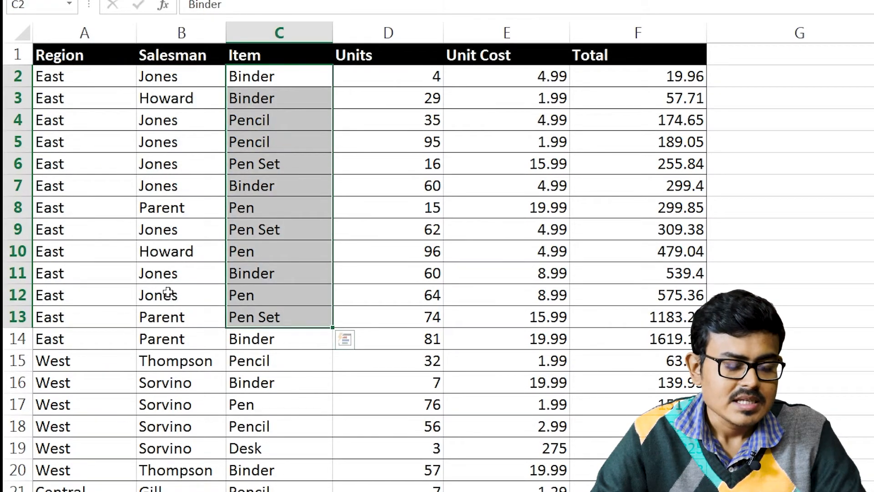
drag(87, 78, 87, 316)
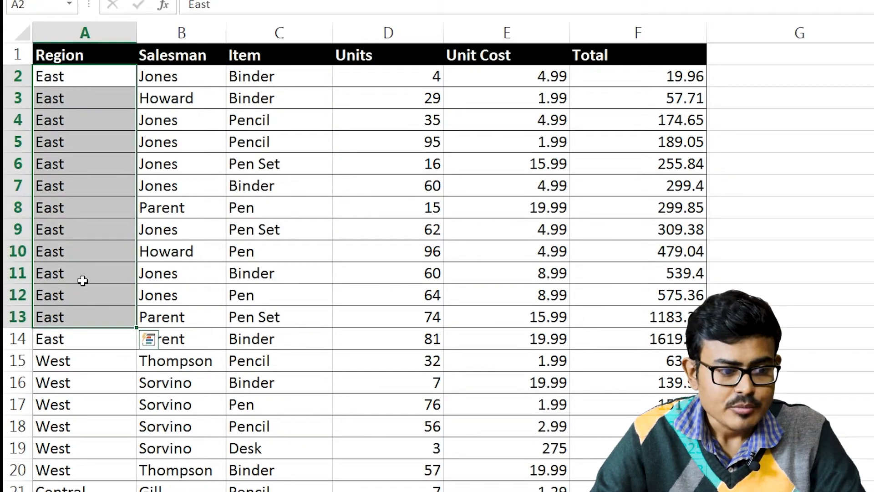
drag(88, 74, 187, 310)
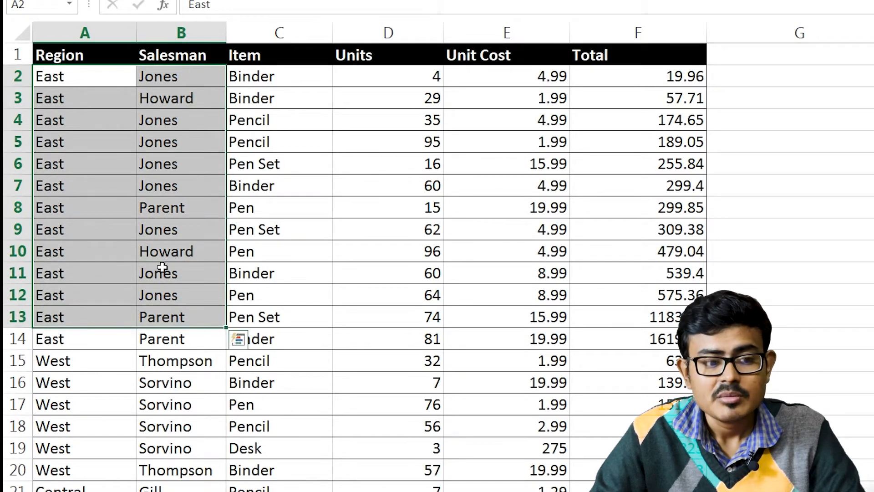
click(86, 182)
drag(80, 76, 103, 271)
drag(181, 77, 180, 286)
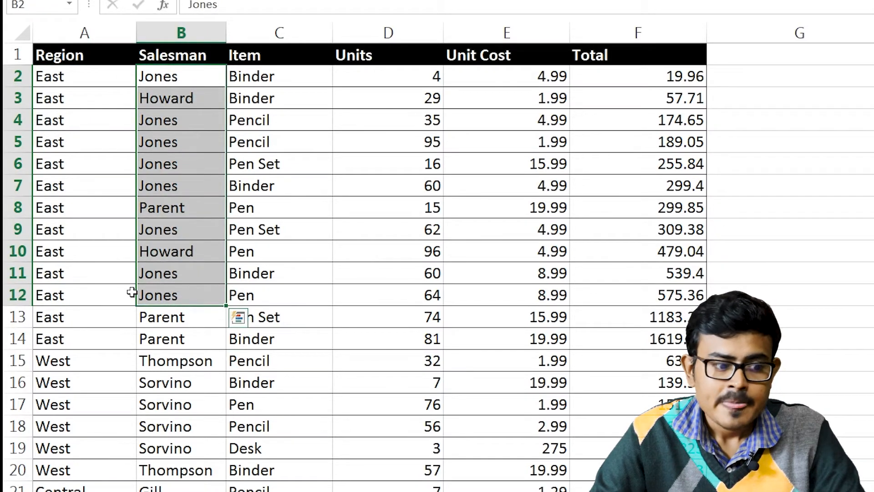
drag(91, 363, 101, 453)
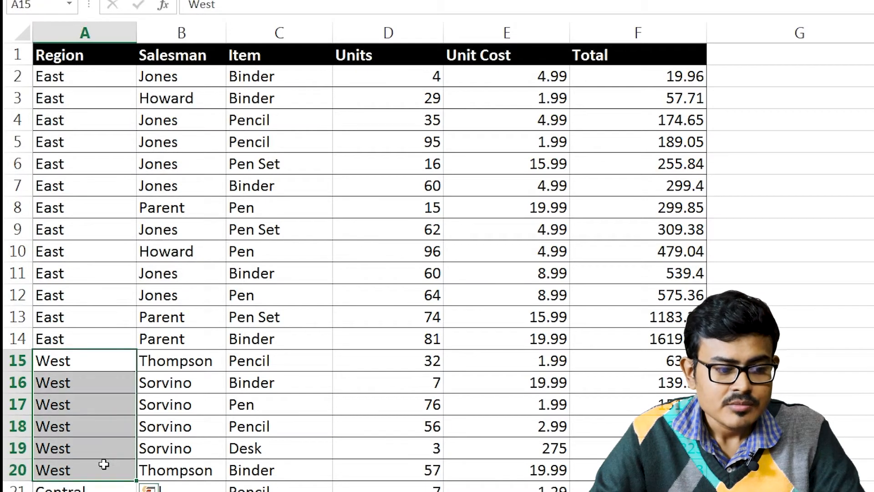
drag(160, 365, 168, 467)
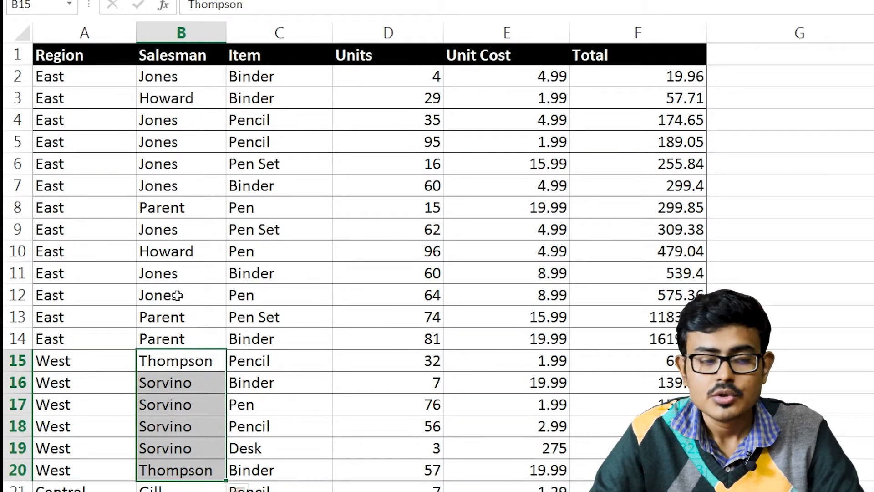
- Sort the table by Region and add a second sort level on Salesman values, ordered A to Z
right_click(116, 107)
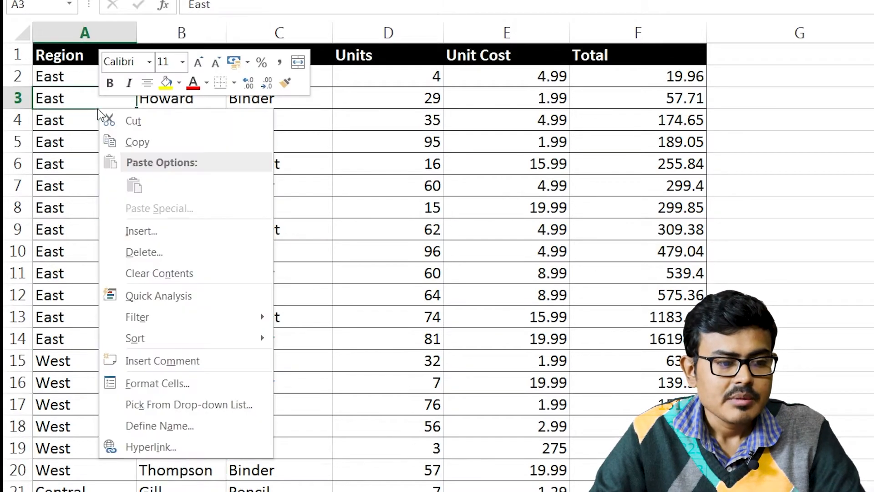
mouse_move(155, 343)
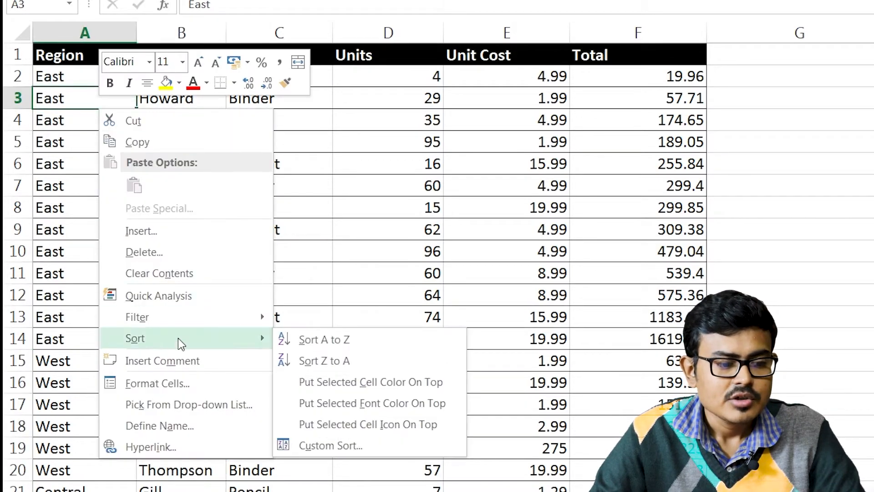
click(339, 448)
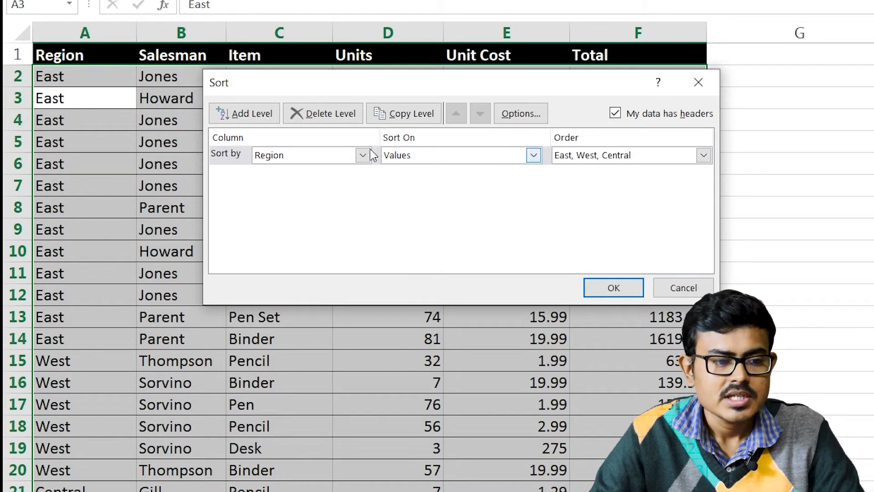
click(259, 115)
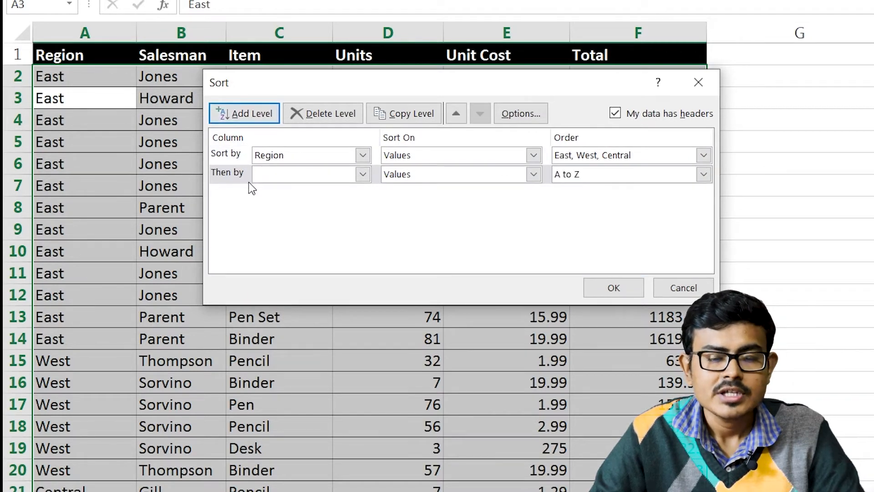
click(299, 174)
click(294, 204)
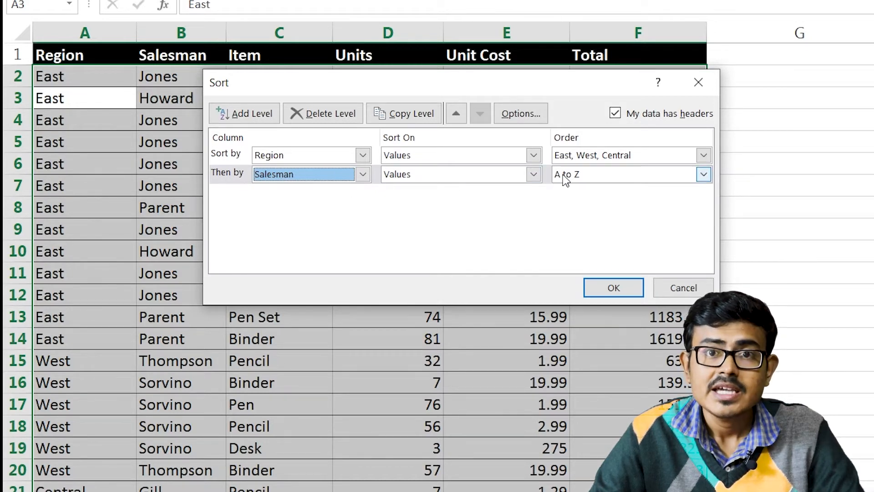
click(606, 287)
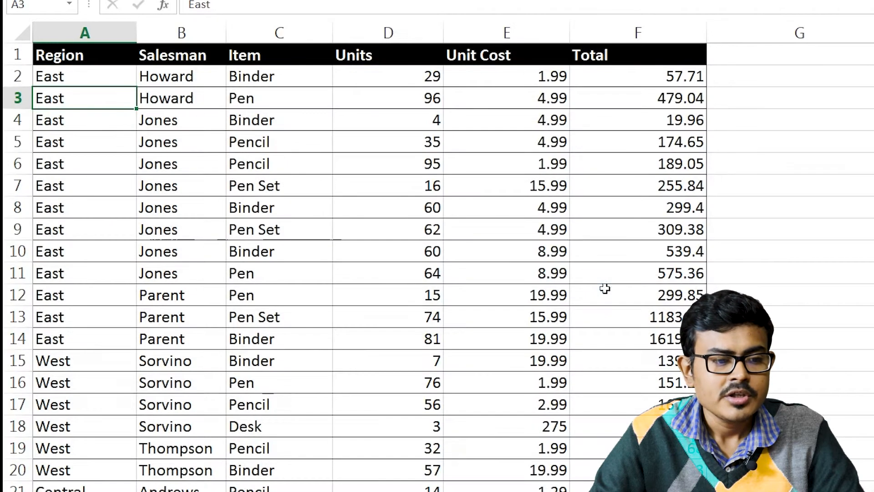
- Check the order of the Salesman entries within the East and West regions
click(134, 113)
drag(90, 74, 91, 316)
drag(168, 75, 161, 309)
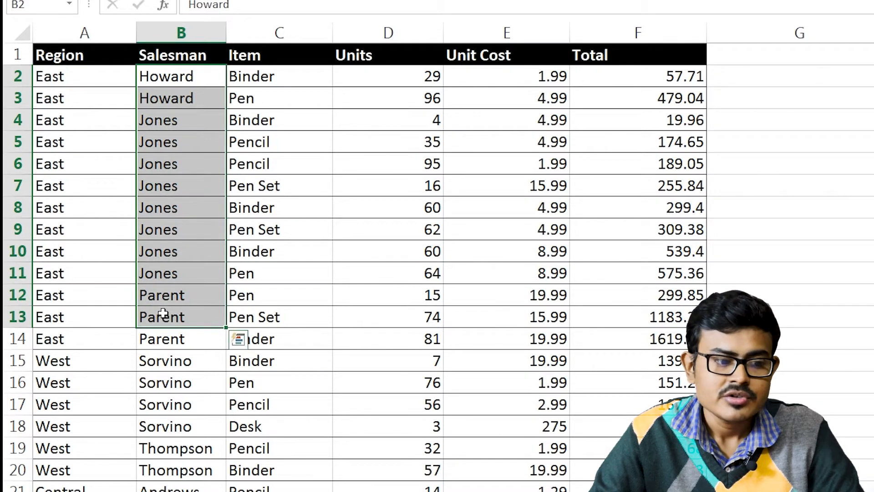
click(86, 345)
drag(86, 357, 68, 455)
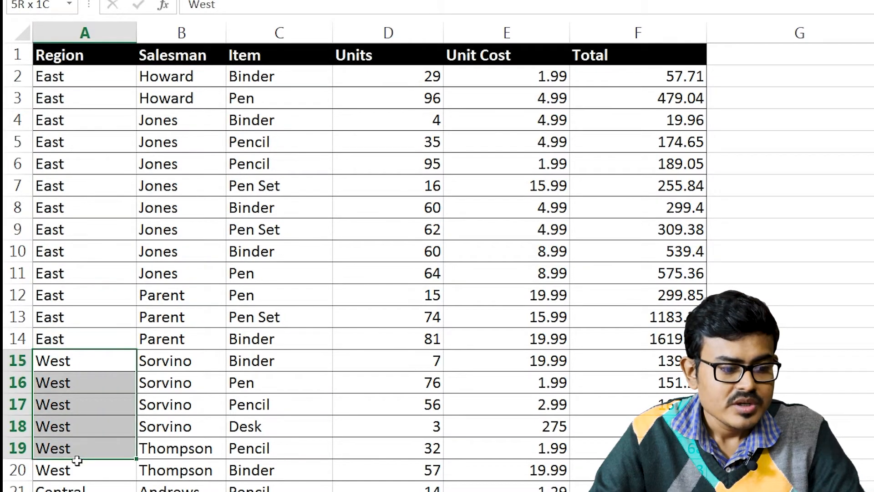
drag(155, 362, 151, 466)
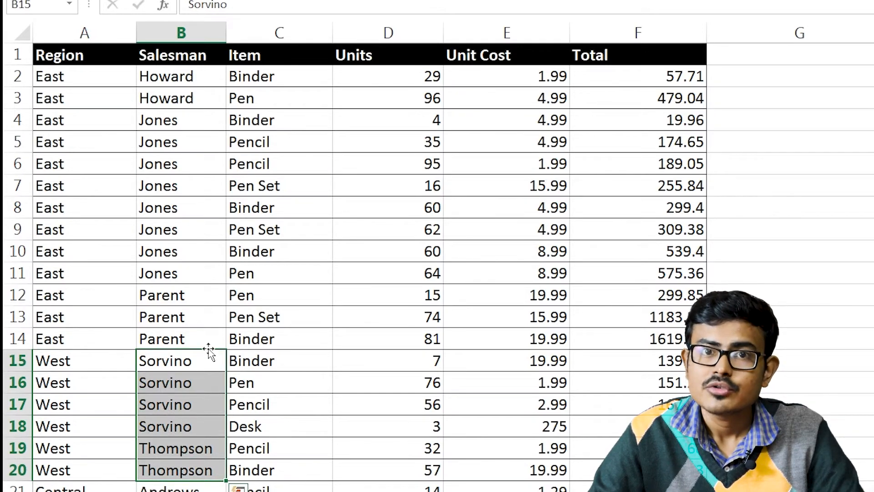
- Open the table's custom sort settings, add a new sort level and move it below the Salesman level
click(161, 204)
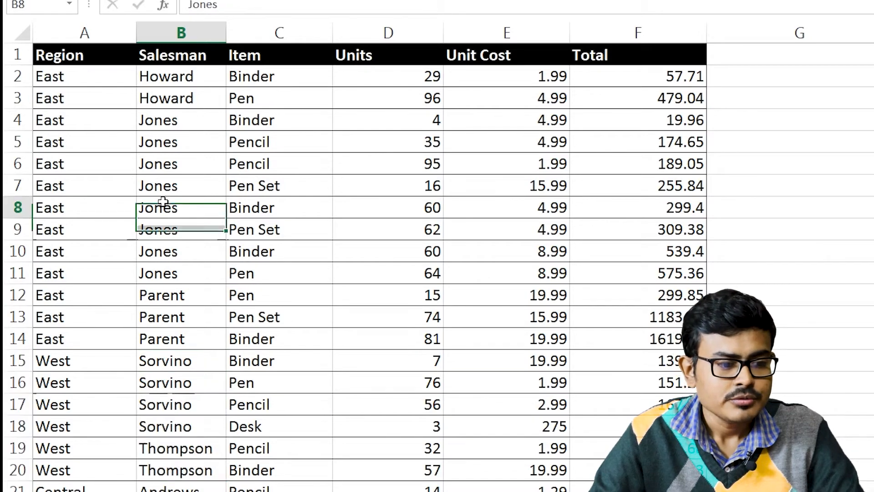
right_click(162, 200)
mouse_move(254, 433)
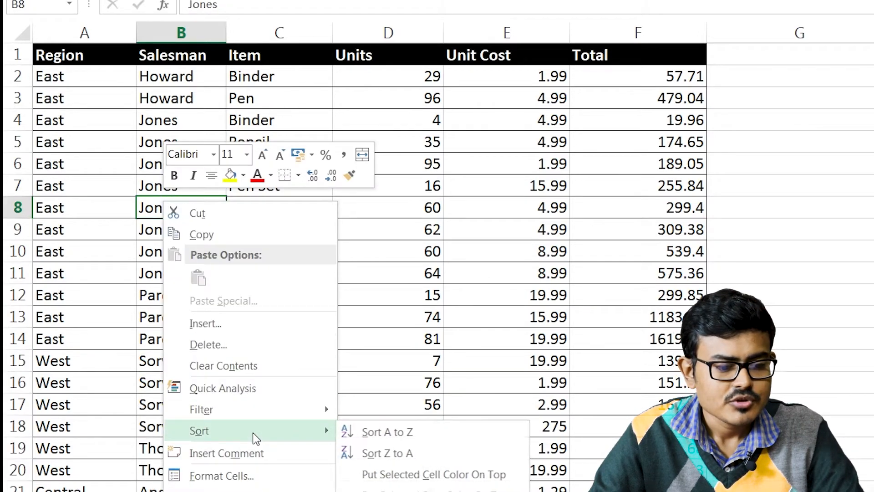
click(387, 491)
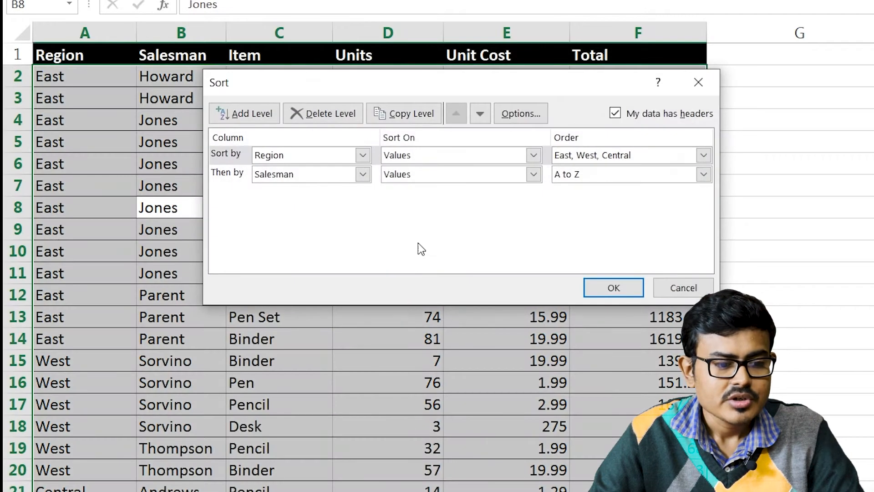
click(245, 113)
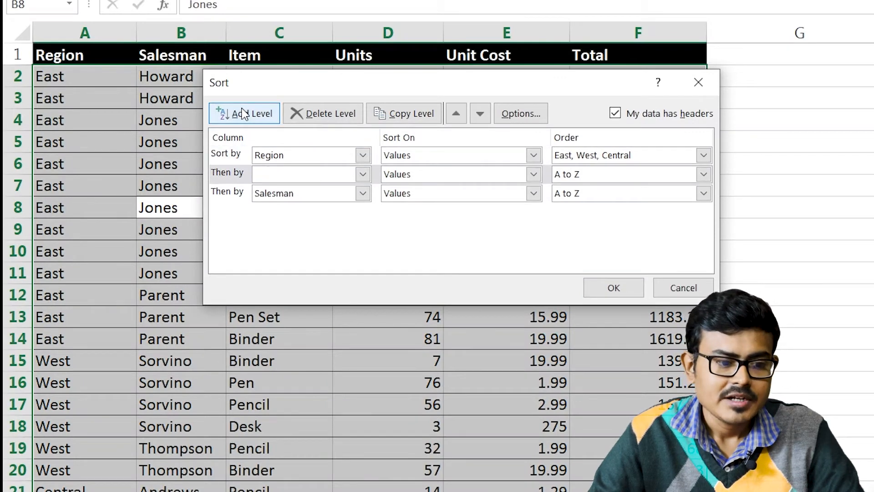
click(236, 179)
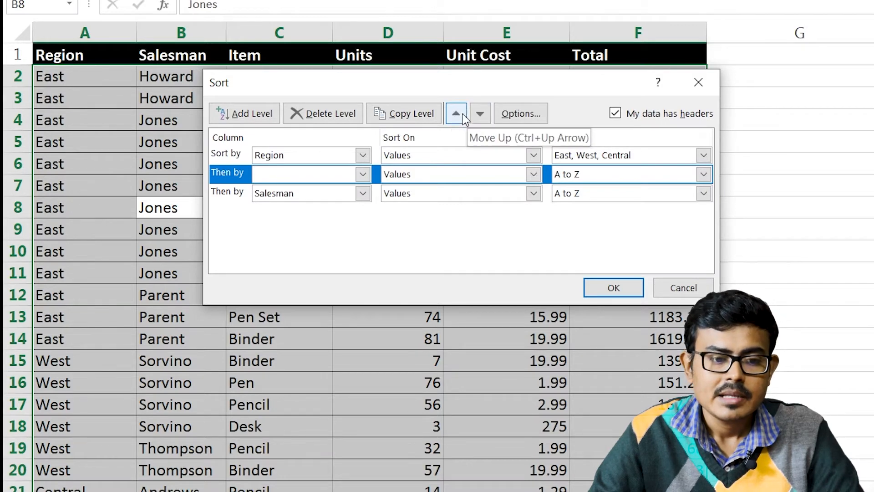
click(481, 114)
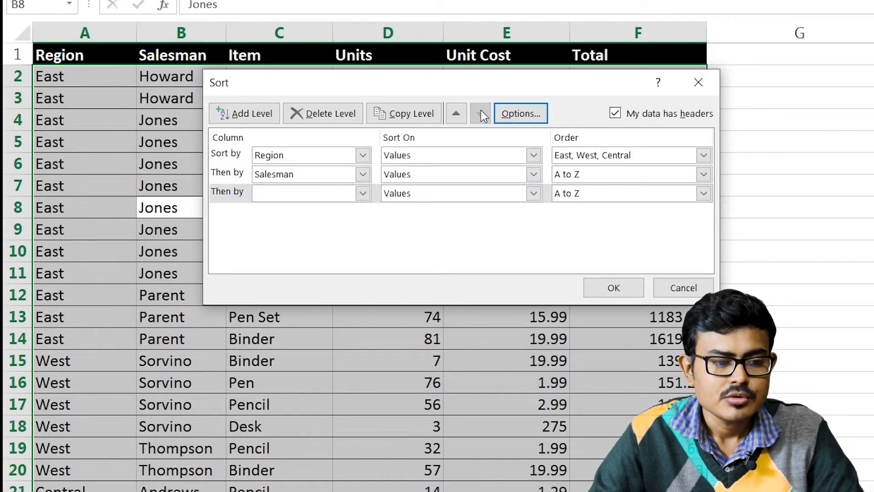
- Set the third sort level to Item by Values, A to Z, and apply the sort
click(305, 196)
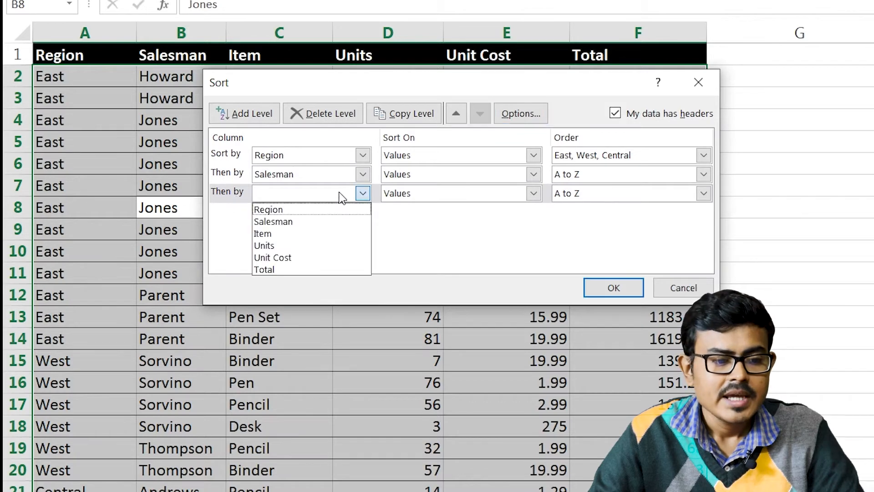
click(312, 233)
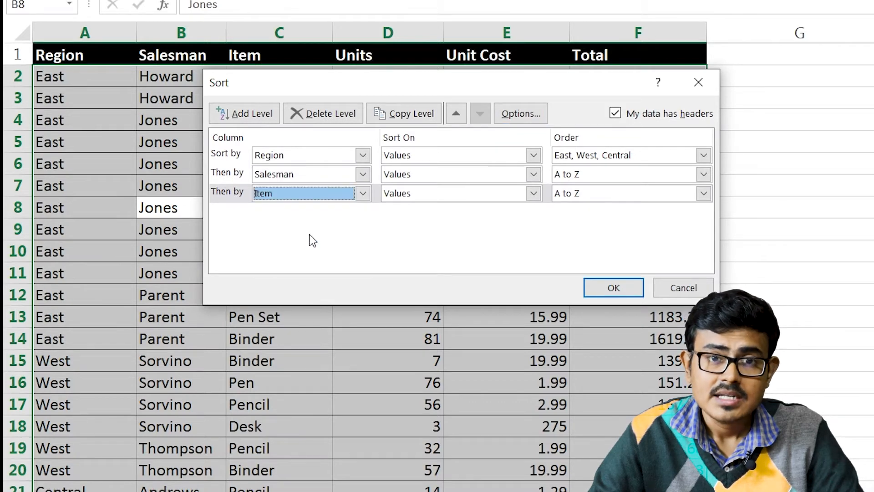
click(456, 196)
click(595, 200)
click(593, 195)
click(593, 196)
drag(532, 88, 395, 285)
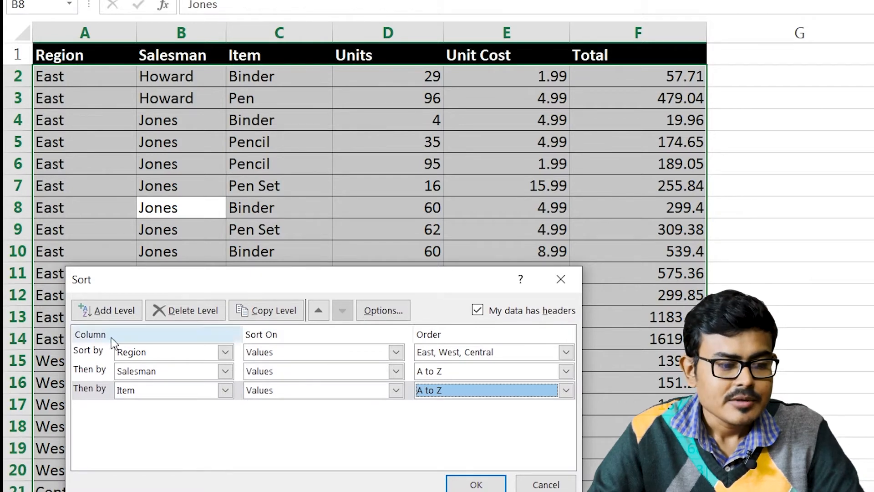
click(92, 379)
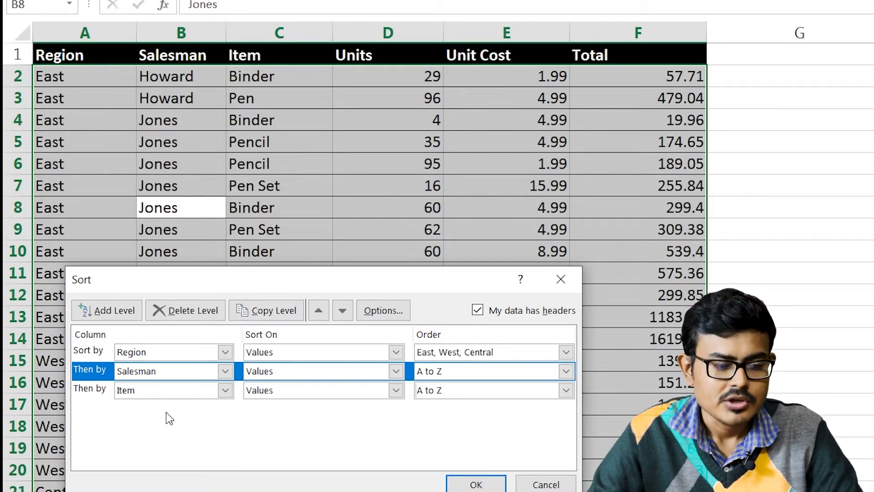
click(476, 484)
- Examine the East rows' Region order, the Salesman groups in East and West, and the Item order for East salesmen
drag(69, 78, 72, 315)
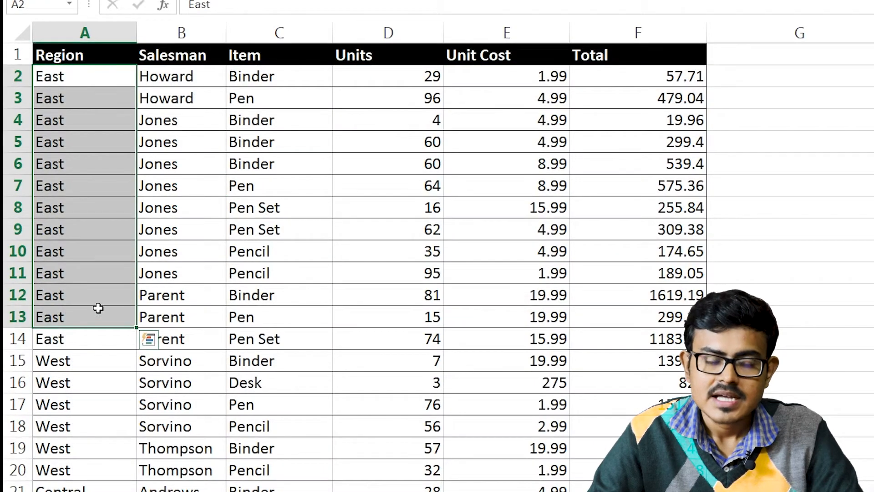
drag(171, 84, 190, 274)
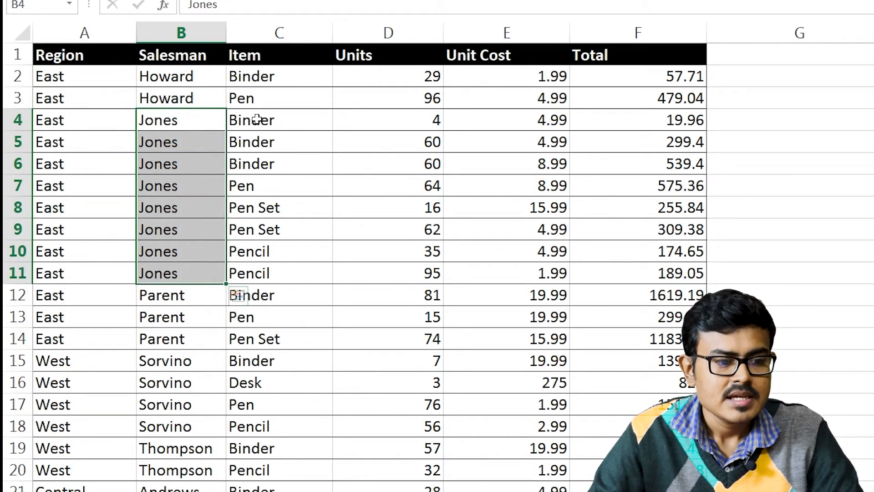
drag(257, 119, 264, 273)
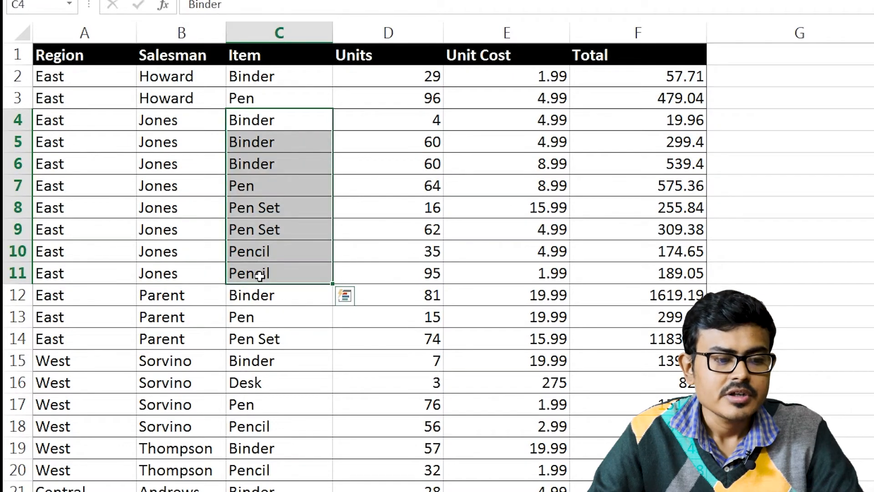
drag(212, 295, 203, 333)
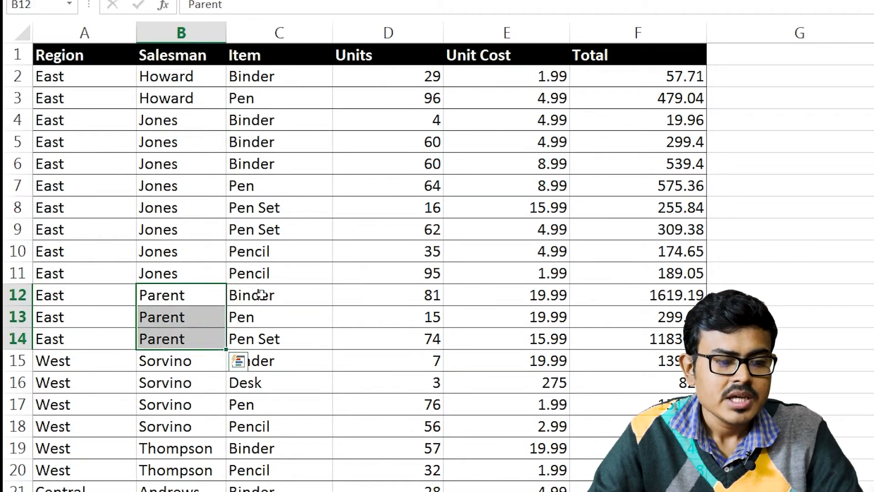
drag(262, 296, 263, 339)
drag(177, 363, 190, 427)
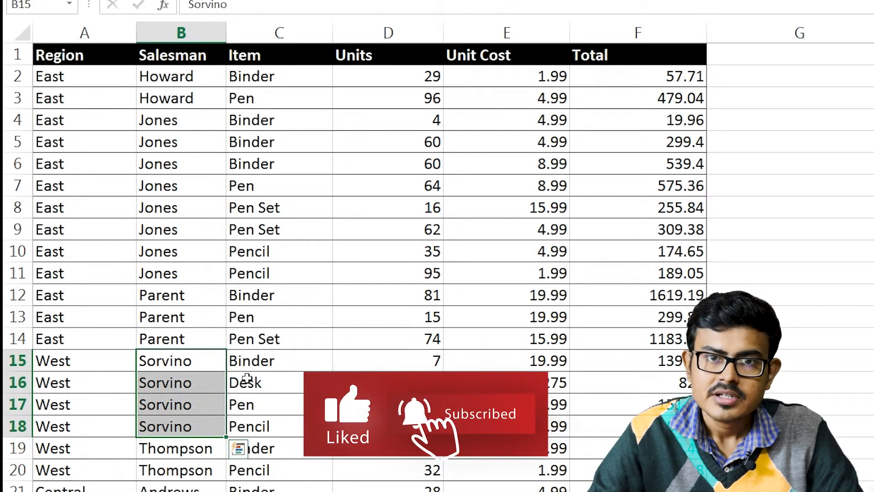
click(280, 222)
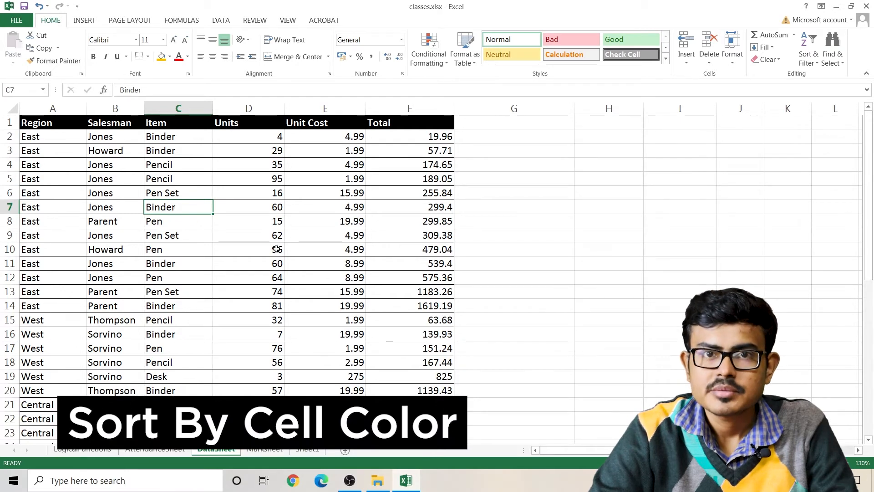
- Fill the Units cells D3, D6, D9, D14, D17 and D20 with orange
click(258, 153)
ctrl+click(257, 192)
ctrl+click(259, 238)
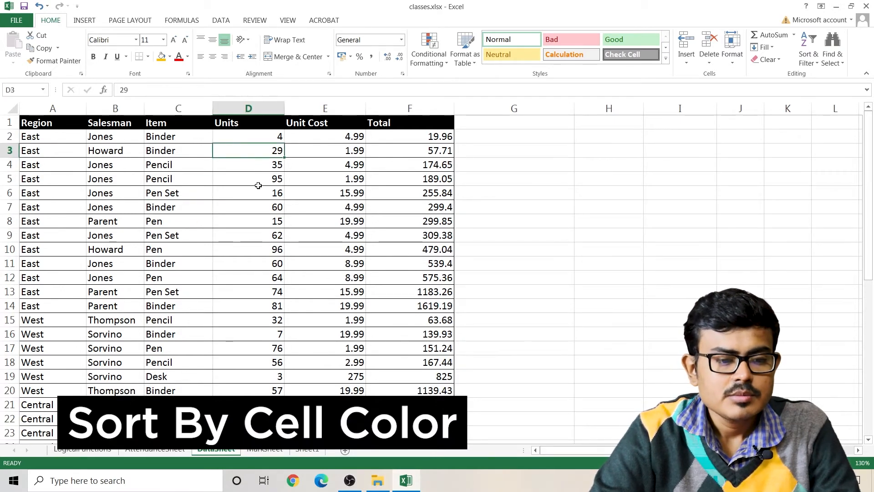
ctrl+click(298, 319)
ctrl+click(299, 369)
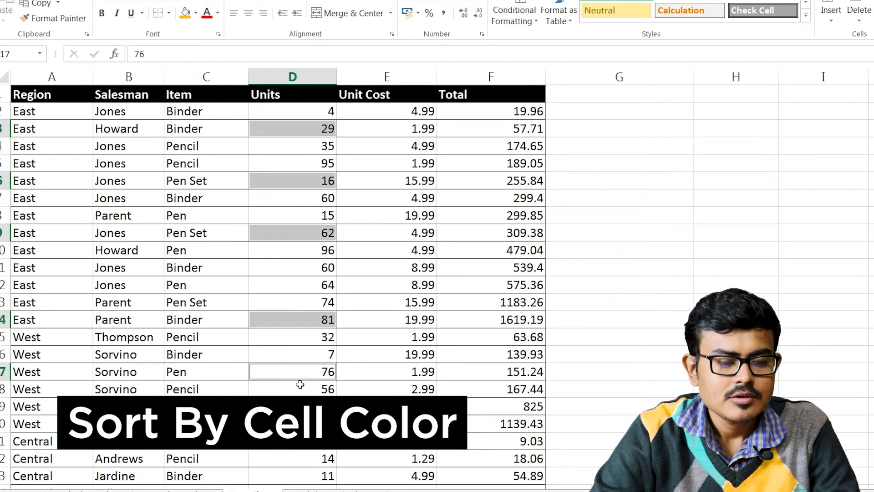
ctrl+click(298, 421)
click(185, 12)
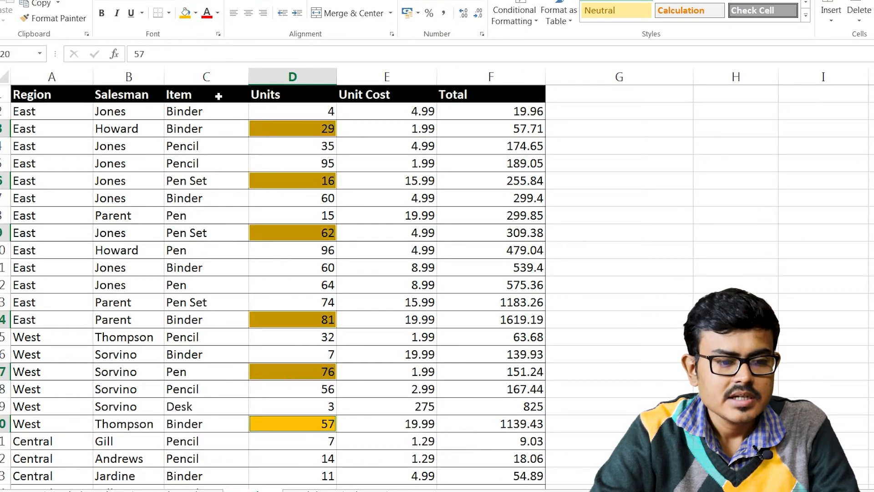
- Fill the Units cells D5, D11, D15 and D22 with yellow
click(309, 158)
ctrl+click(301, 260)
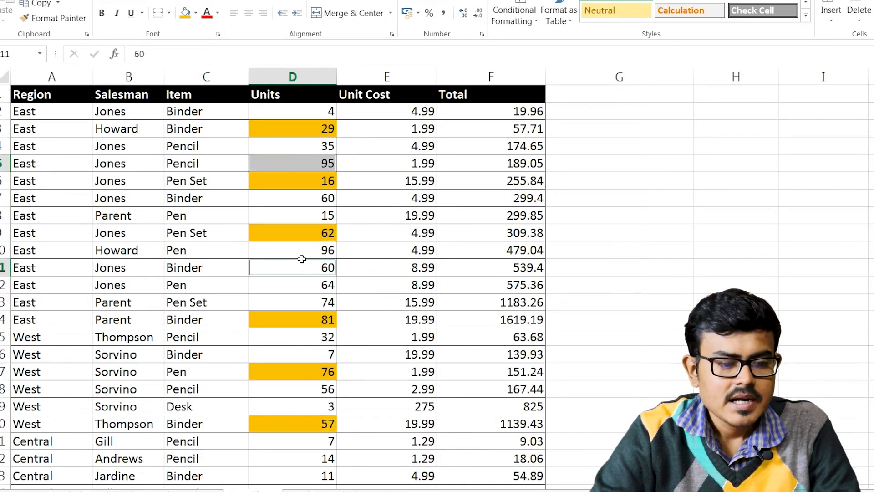
ctrl+click(302, 336)
ctrl+click(291, 456)
click(196, 13)
click(218, 113)
click(412, 194)
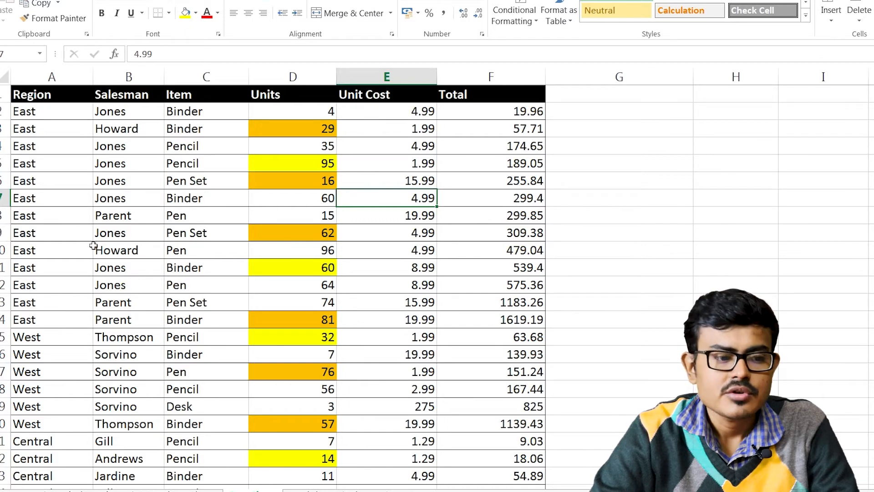
- Set up a custom sort of the table on the Units column by Cell Color, with yellow On Top
right_click(78, 197)
mouse_move(141, 378)
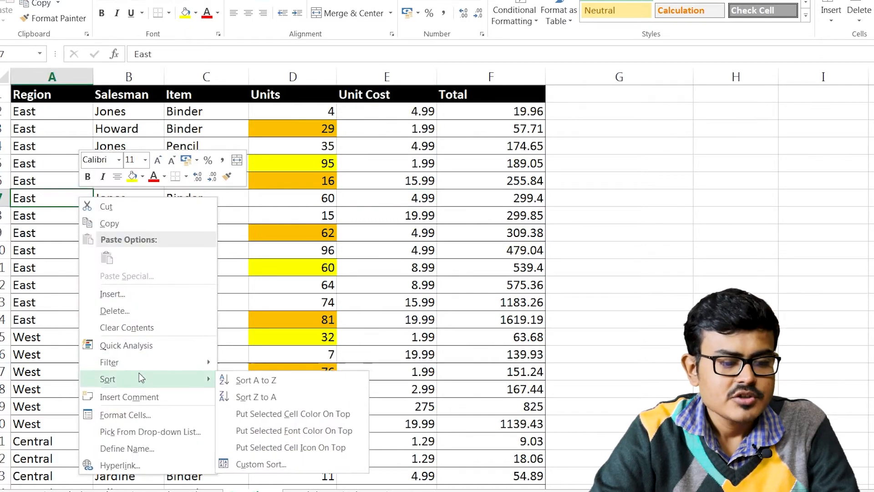
click(261, 459)
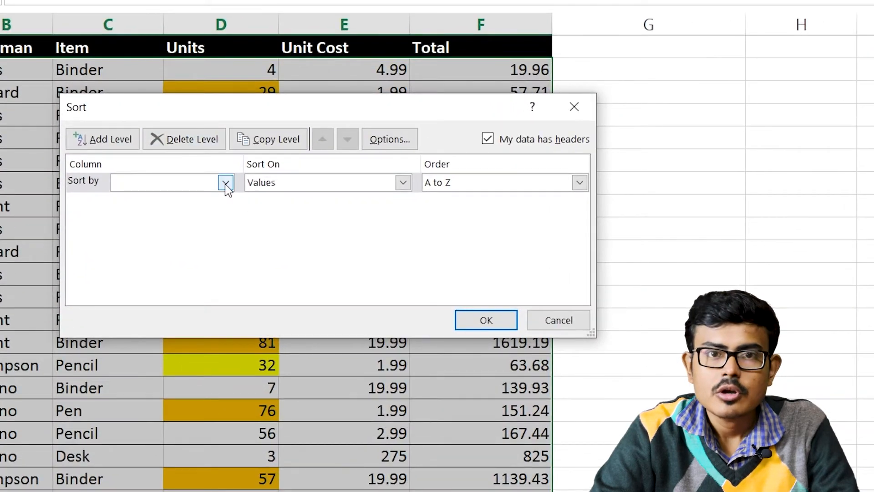
click(225, 183)
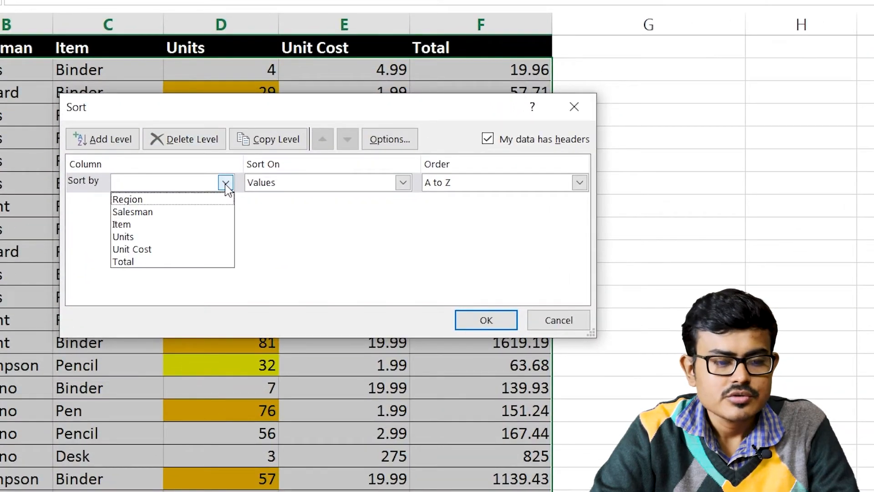
click(174, 237)
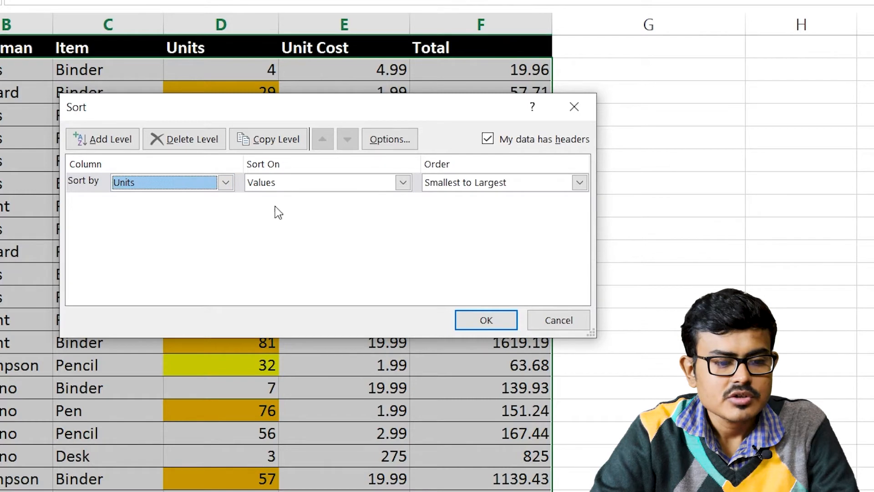
click(362, 187)
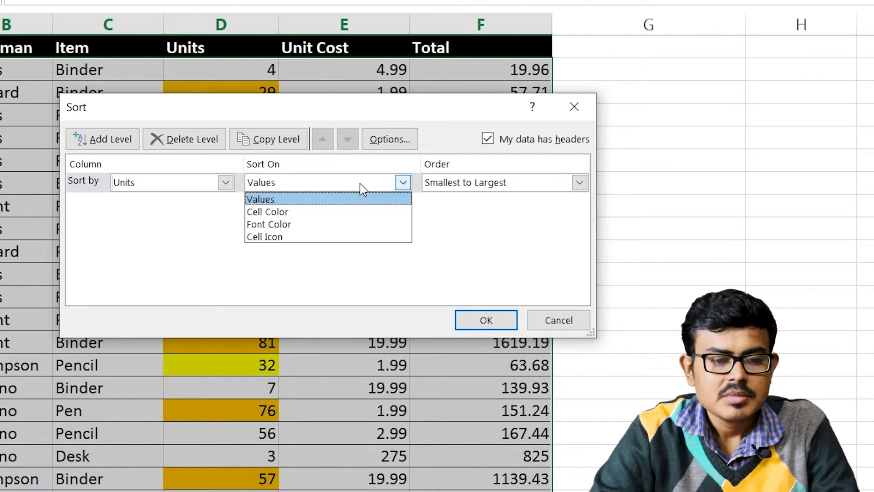
click(325, 212)
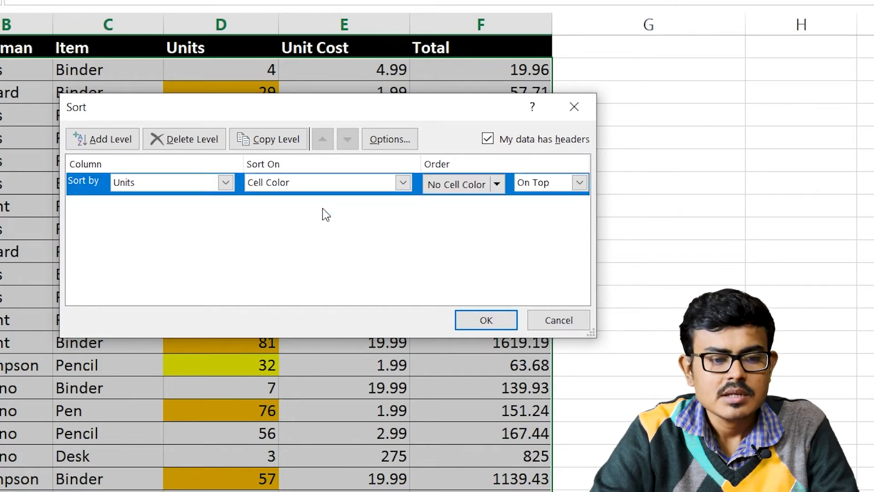
click(500, 187)
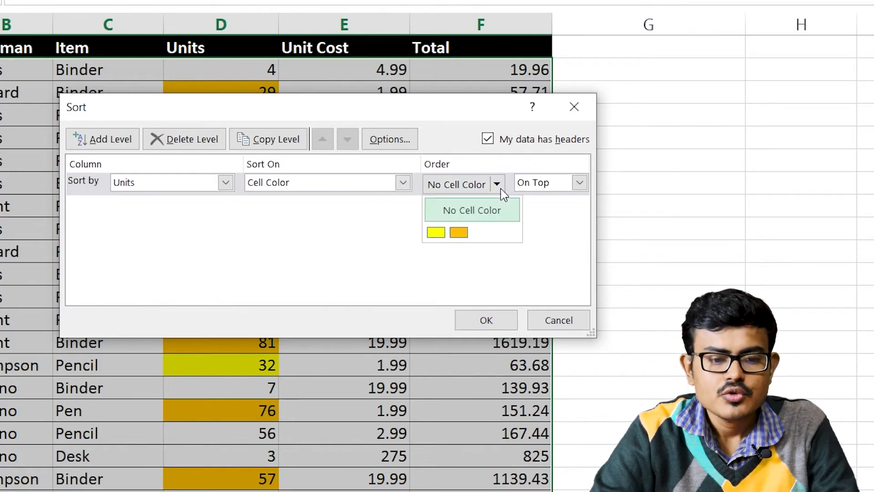
click(437, 233)
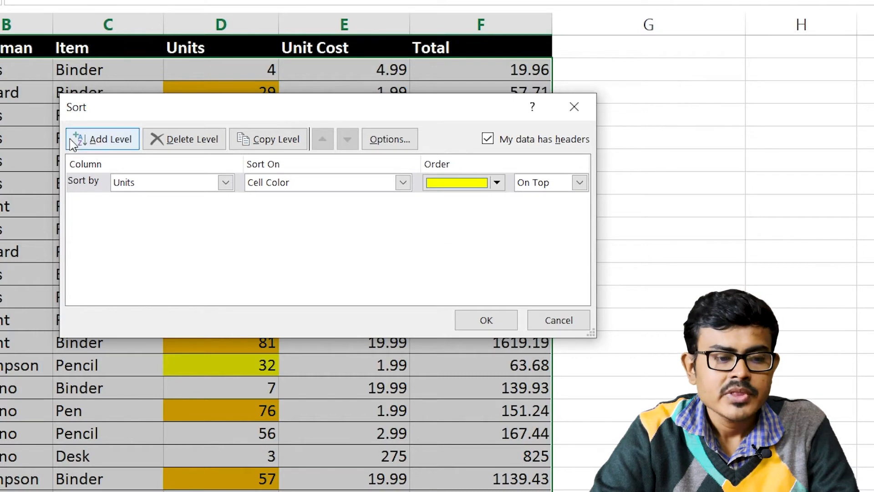
- Add a second sort level on Units by Cell Color with orange On Top, and apply the sort
click(97, 141)
click(218, 204)
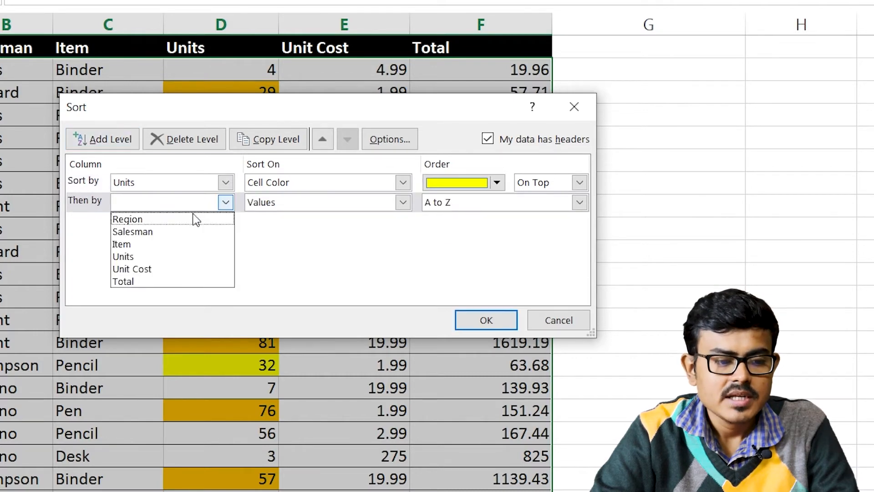
click(162, 256)
click(298, 202)
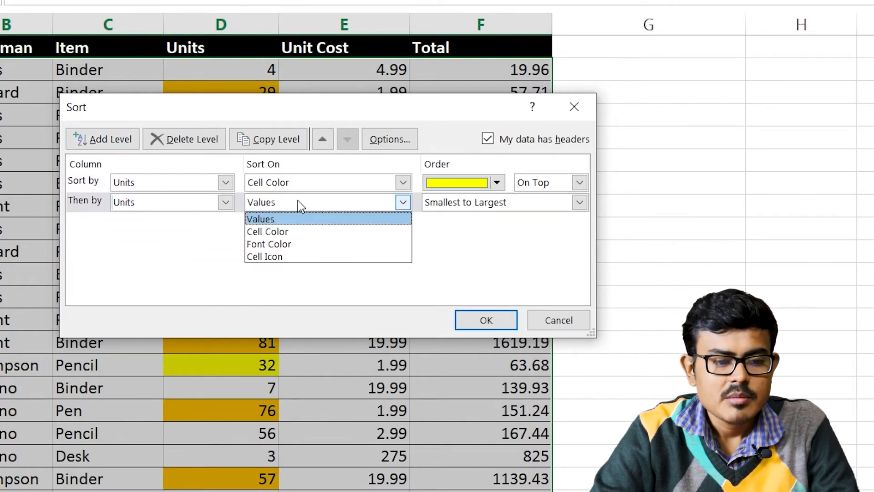
click(287, 233)
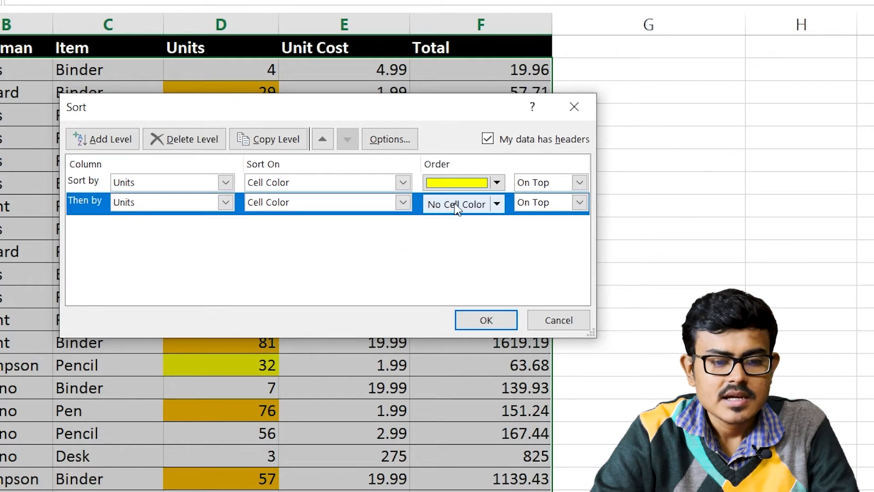
click(497, 204)
click(462, 250)
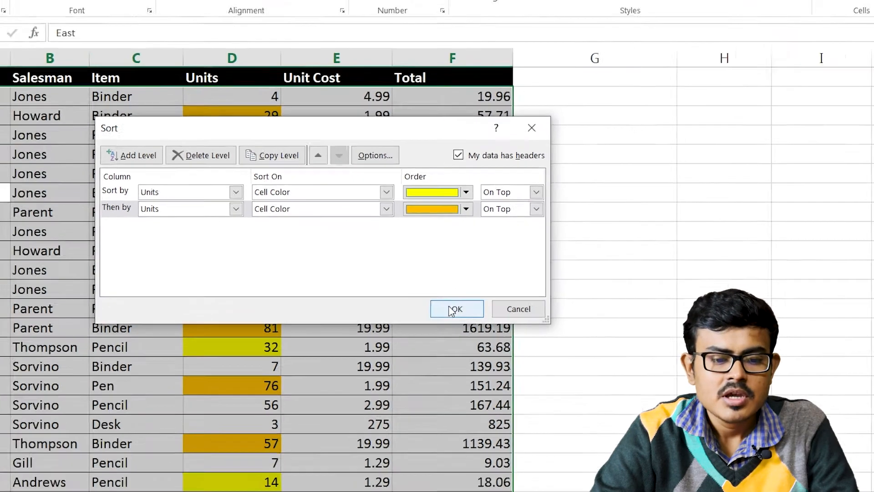
click(486, 320)
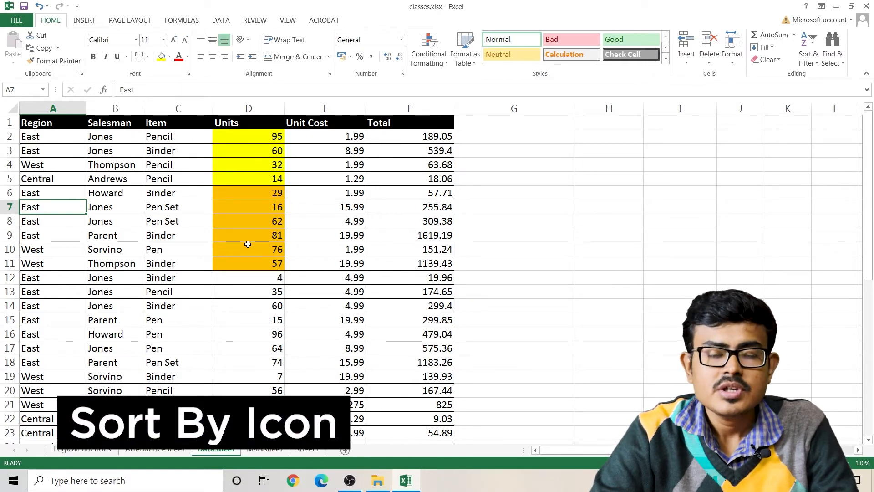
- Undo the cell color sort of the table
key(ctrl+z)
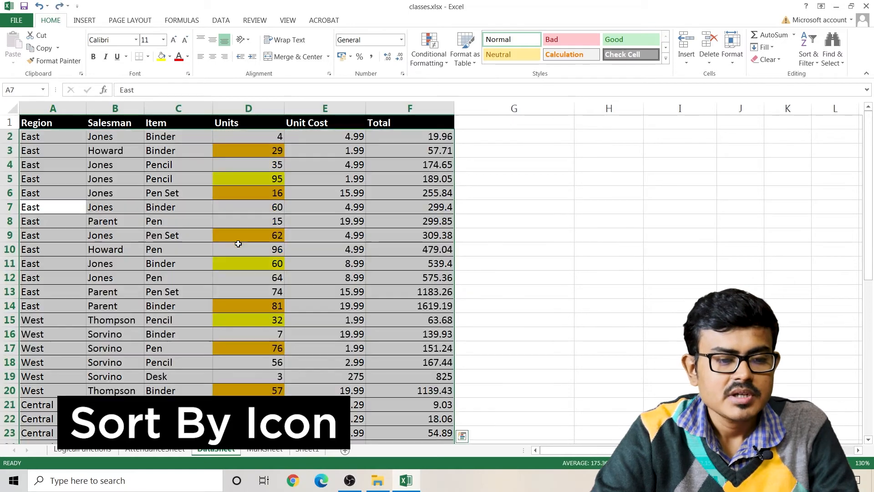
- Undo the yellow and orange cell fills in the Units column and clear the table selection
key(ctrl+z)
key(ctrl+z)
key(ctrl+z)
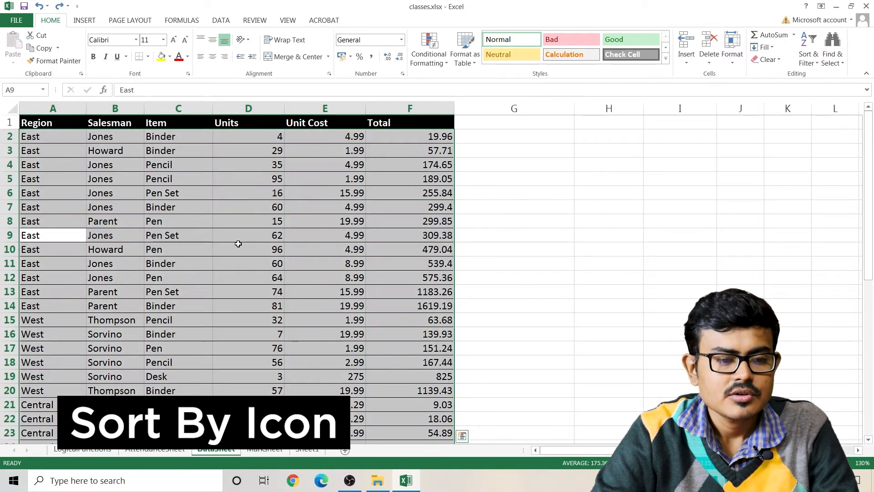
click(238, 235)
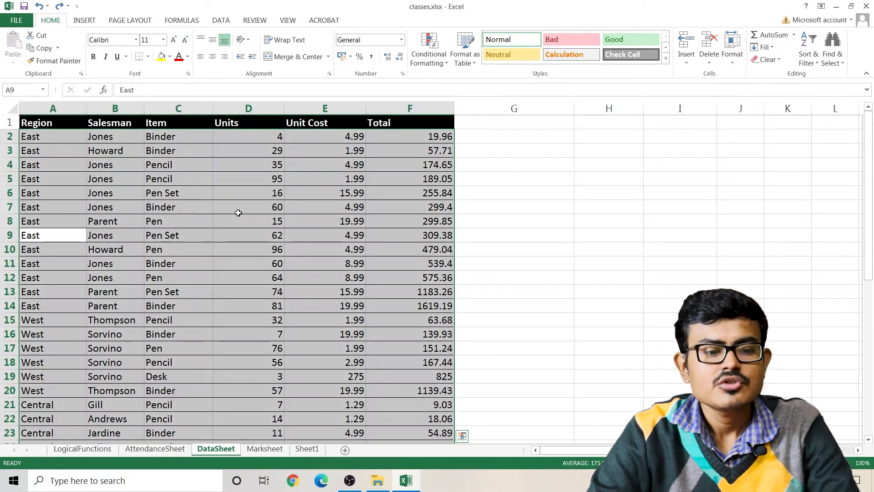
click(239, 211)
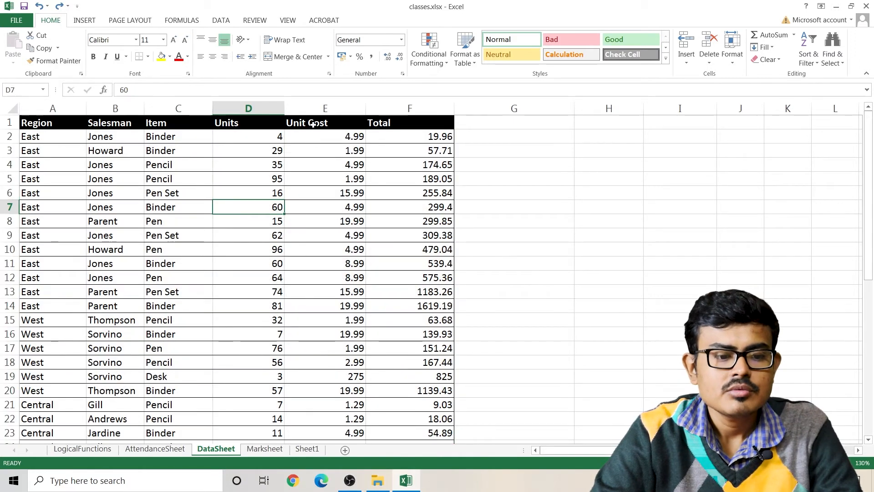
- Apply a three-circle icon set rule to Units values D2:D44, with green at >= 70 percent and yellow at >= 33 percent
click(244, 108)
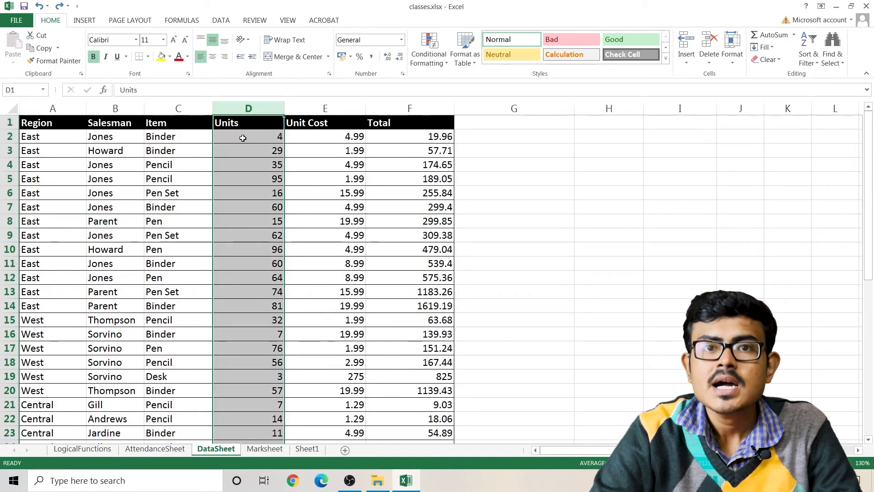
click(248, 161)
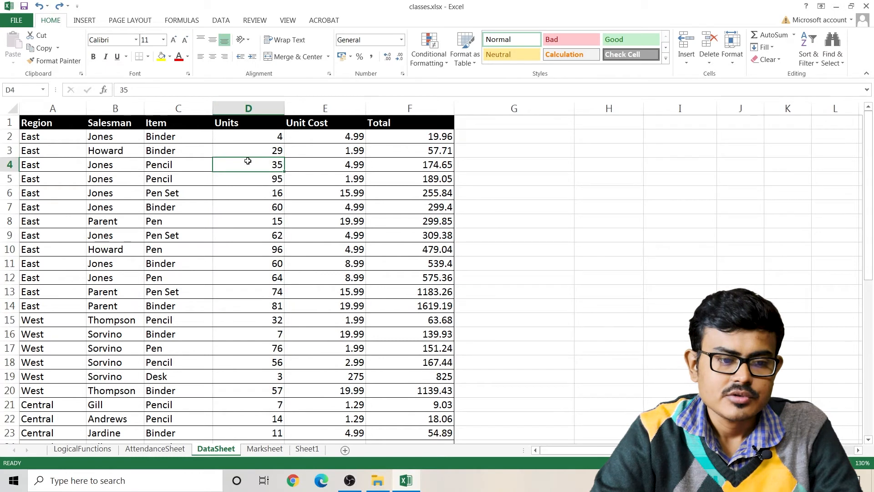
click(254, 136)
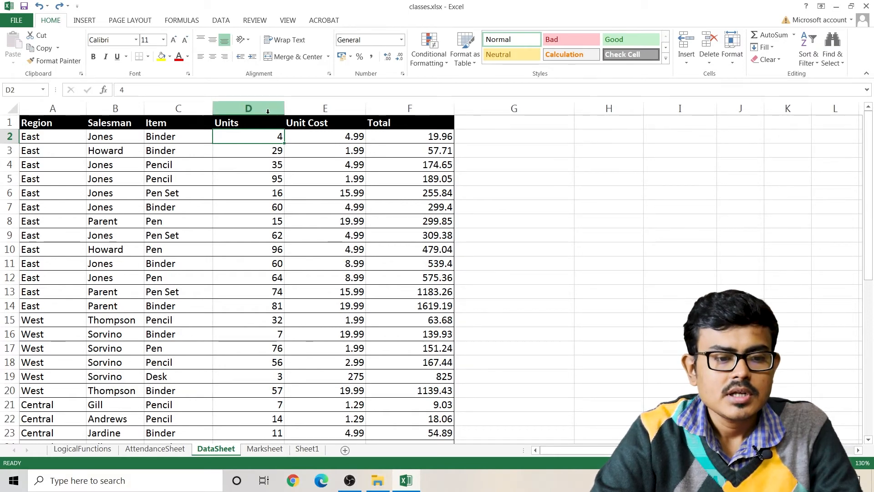
key(ctrl+shift+Down)
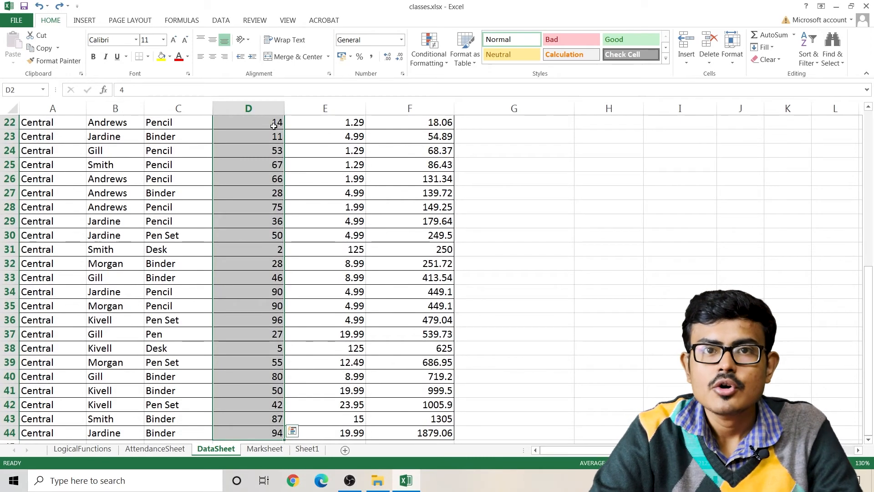
click(429, 54)
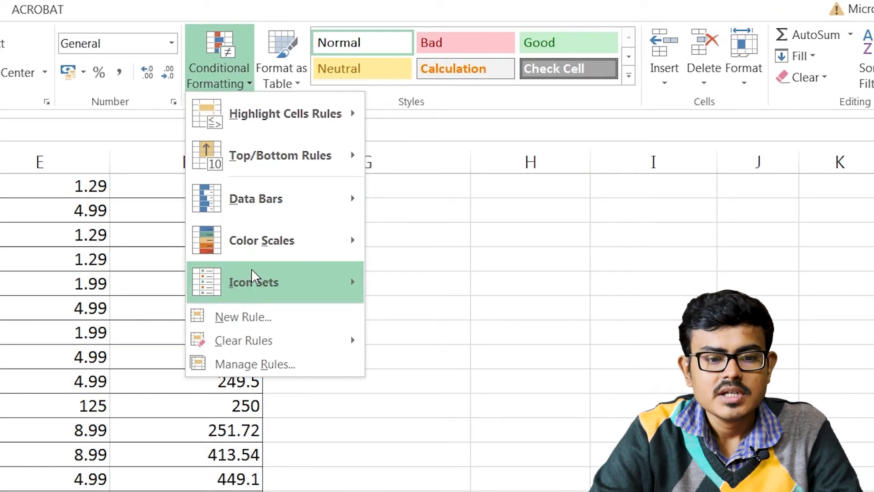
mouse_move(251, 269)
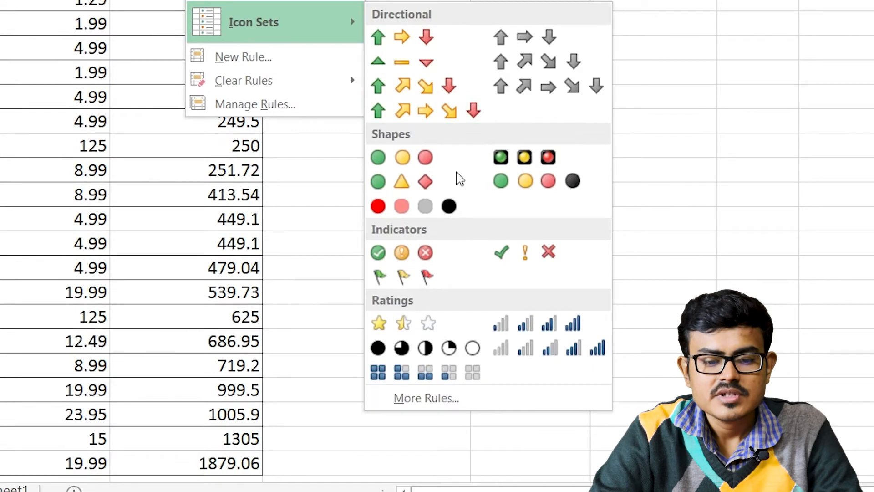
click(440, 401)
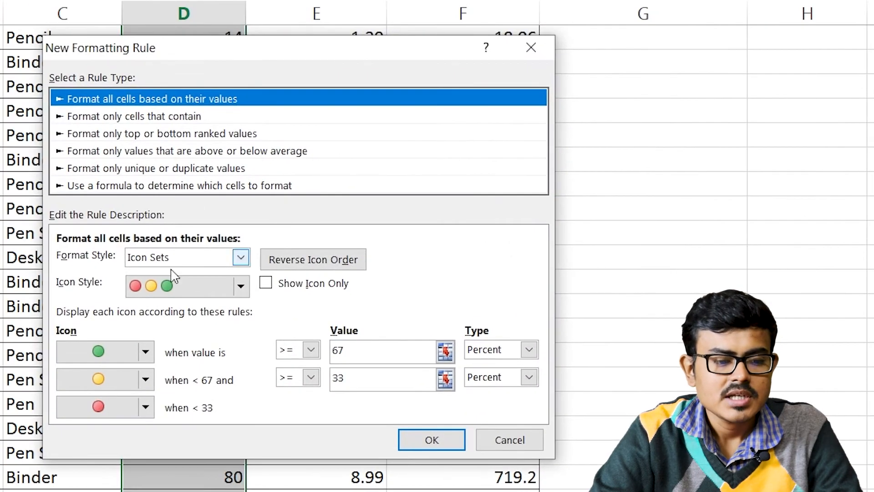
drag(378, 355, 325, 352)
text(70)
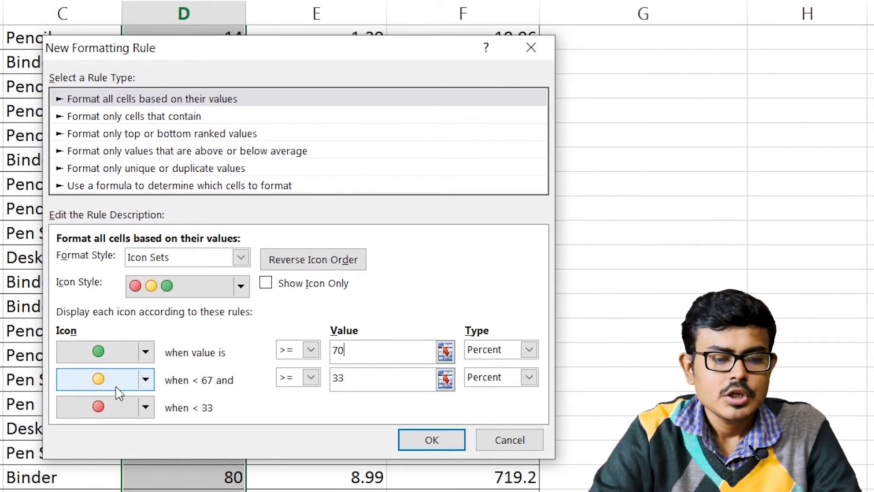
click(426, 441)
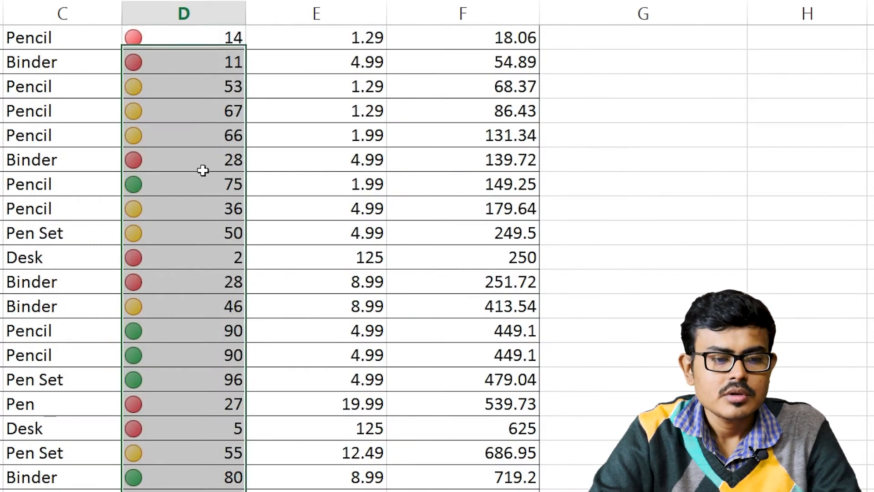
click(203, 170)
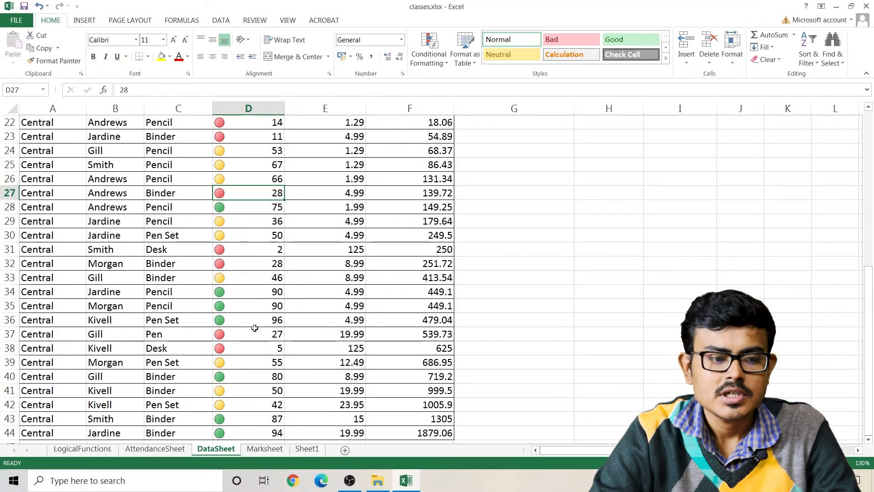
- Custom sort the table on the Units column by Cell Icon, with the green circle On Top
right_click(81, 222)
mouse_move(178, 312)
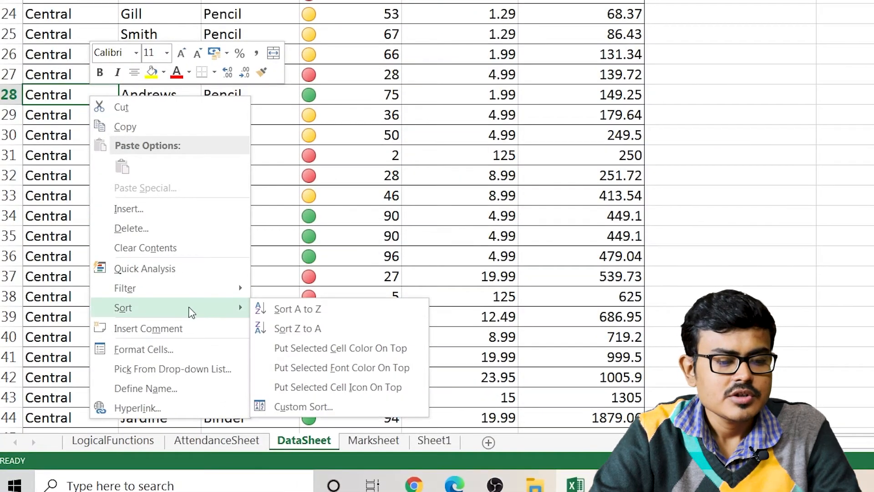
click(320, 410)
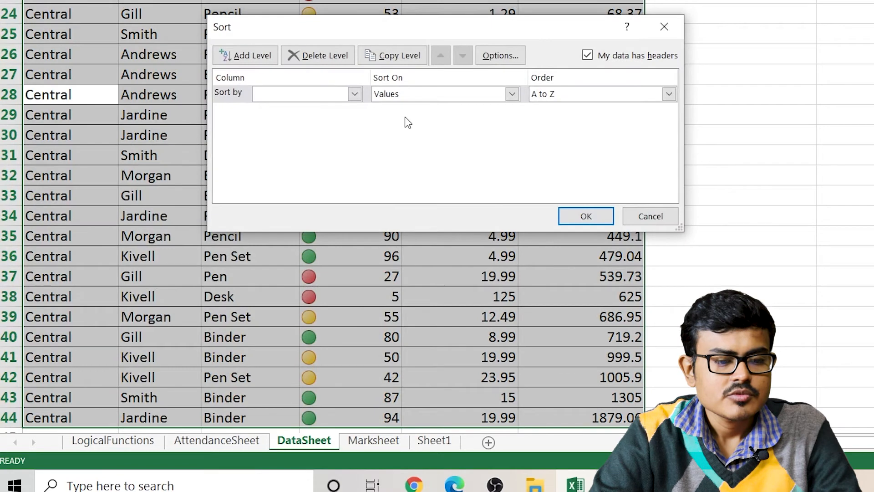
click(354, 94)
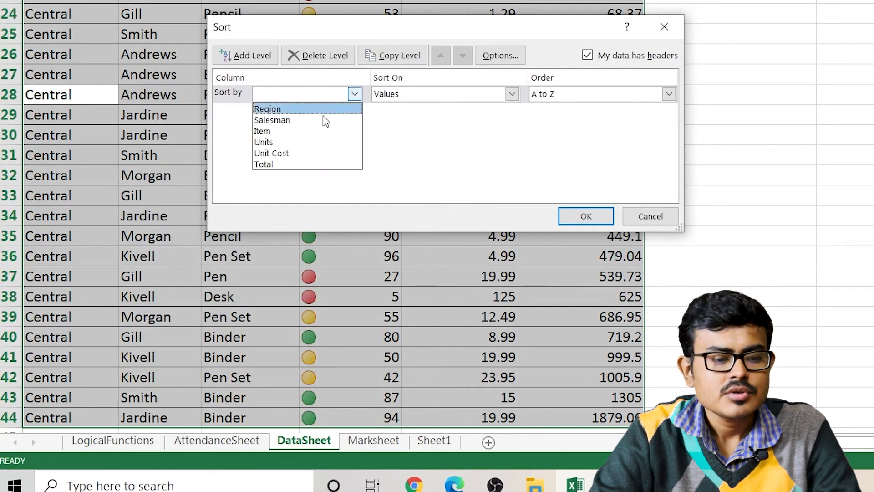
click(296, 144)
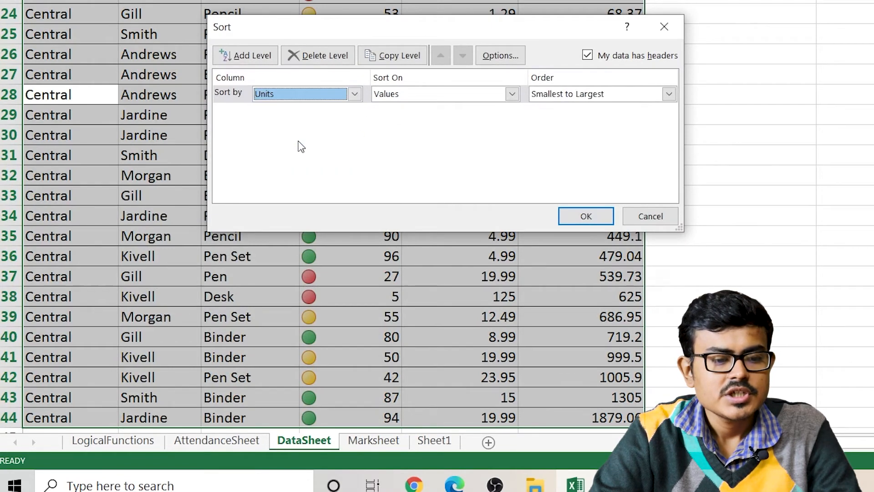
click(462, 96)
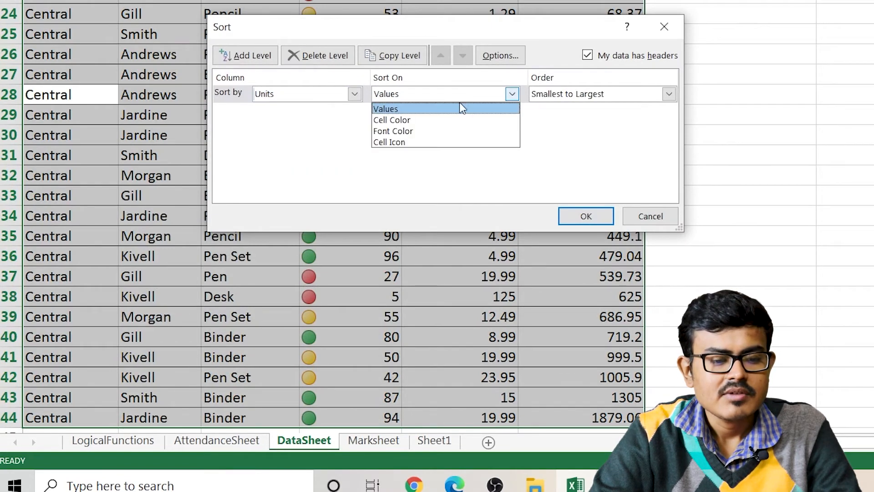
click(432, 142)
click(595, 96)
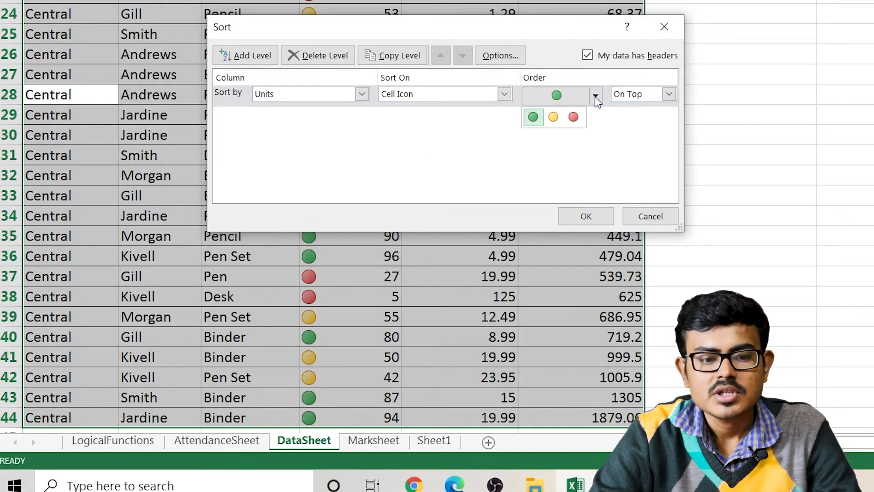
click(535, 118)
click(567, 217)
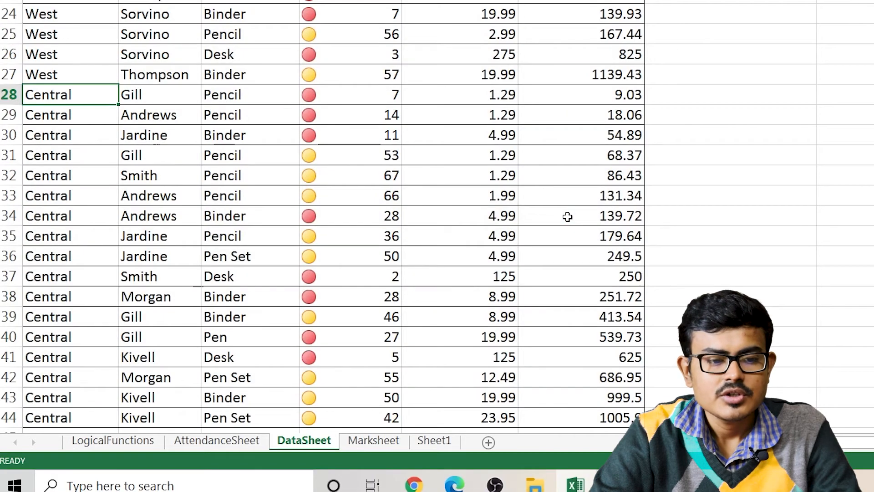
scroll(308, 172, up, 8)
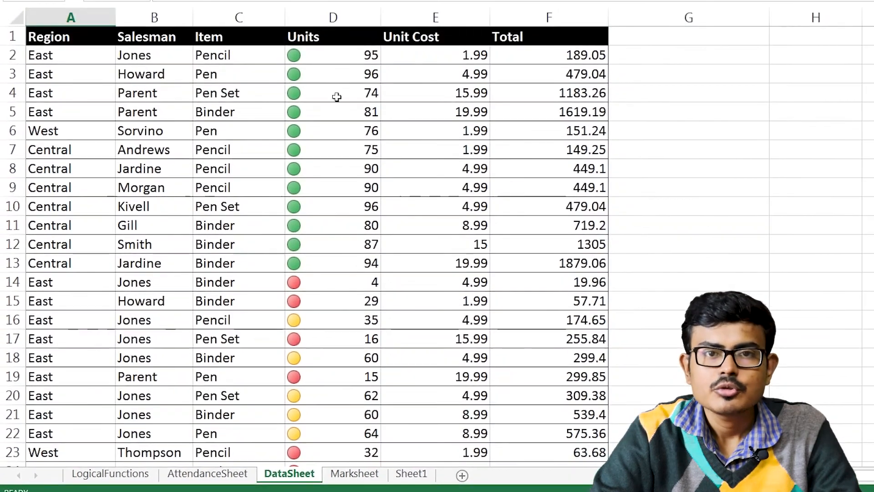
scroll(335, 241, down, 1)
drag(334, 232, 322, 412)
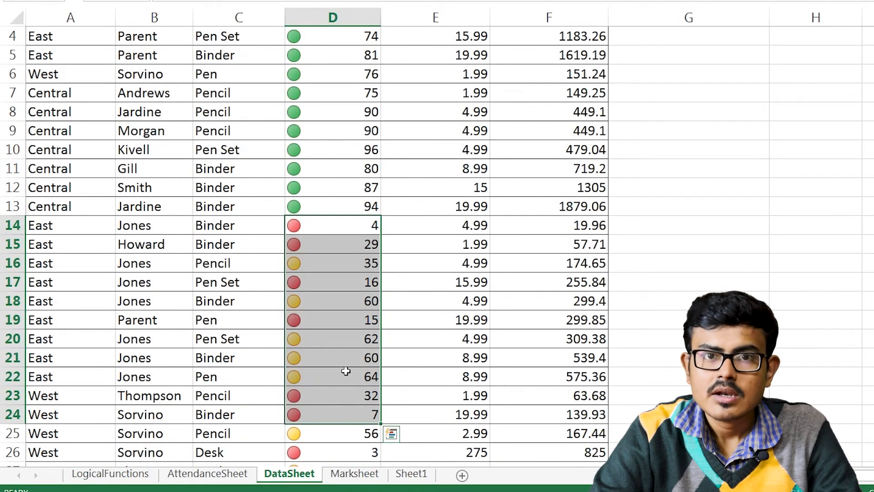
click(422, 278)
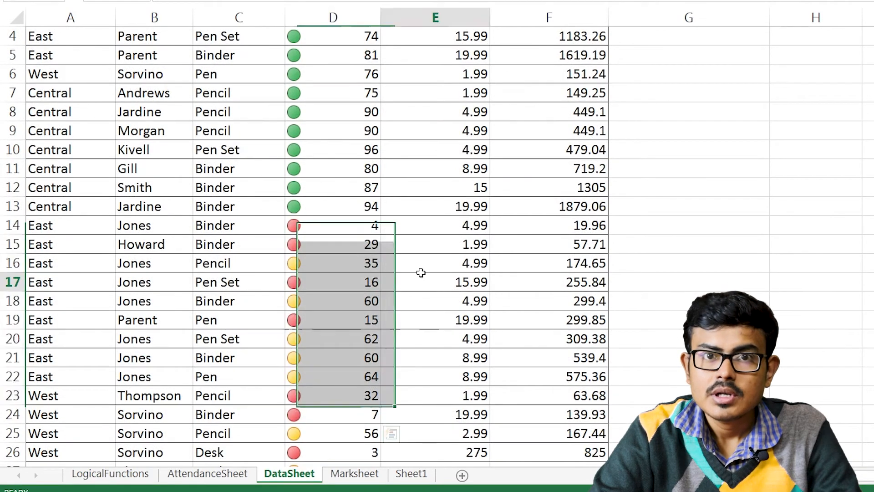
- Add a second sort level on Units by Cell Icon with the yellow circle On Top, and apply the sort
right_click(162, 132)
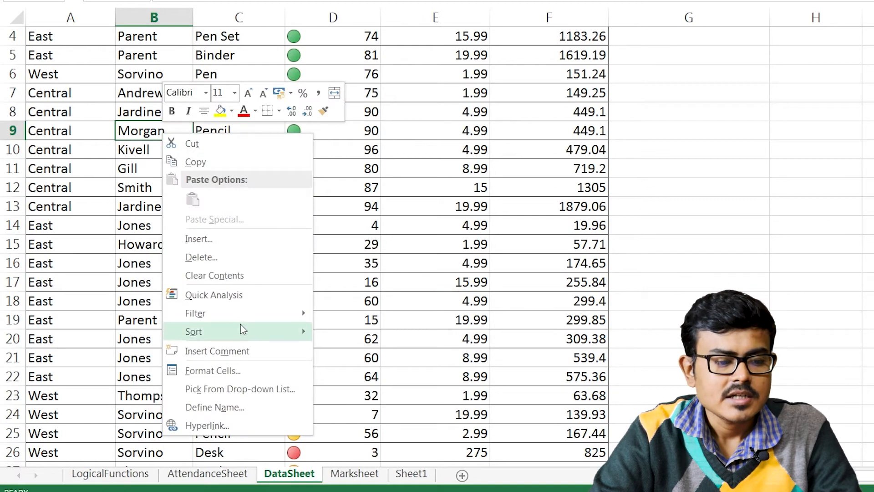
mouse_move(243, 328)
click(364, 423)
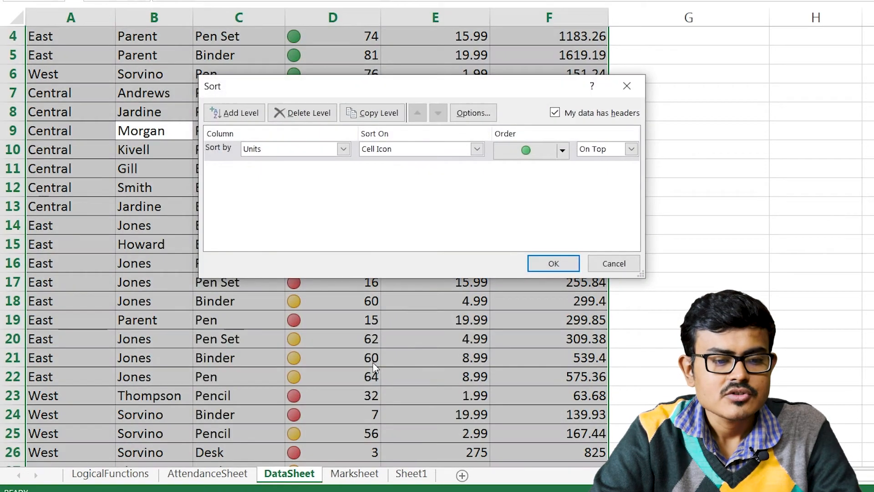
click(234, 112)
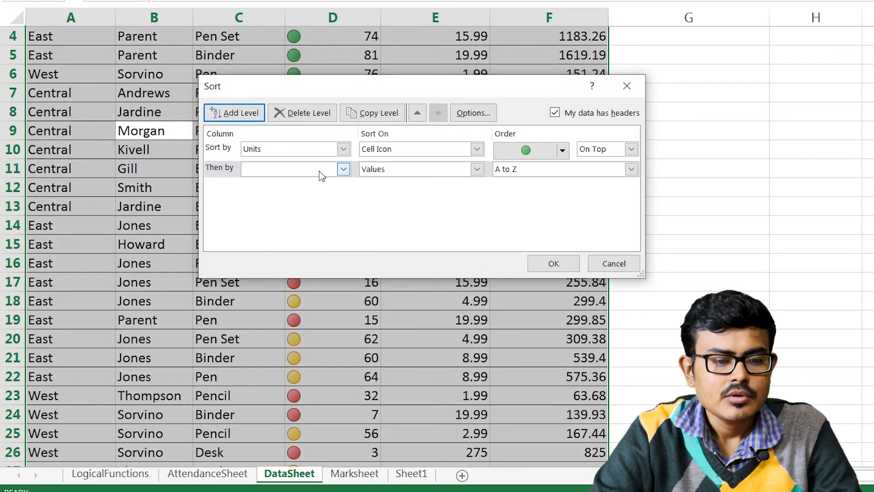
click(343, 169)
click(290, 214)
click(385, 170)
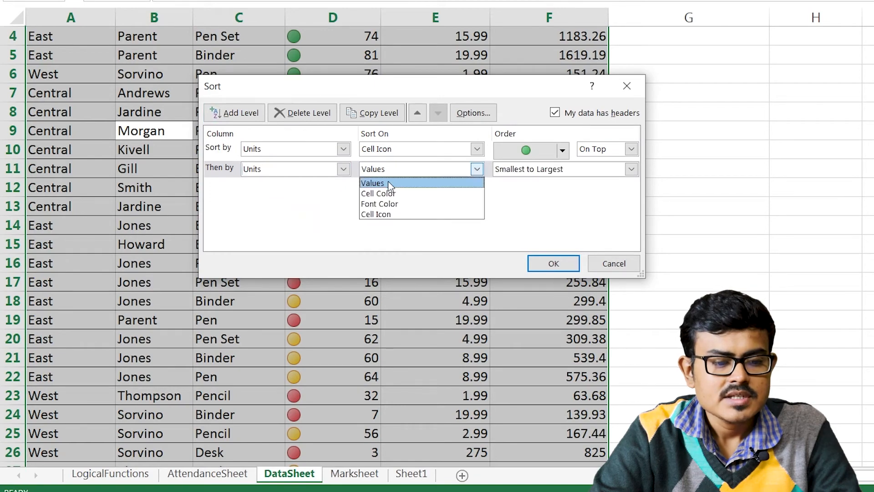
click(389, 214)
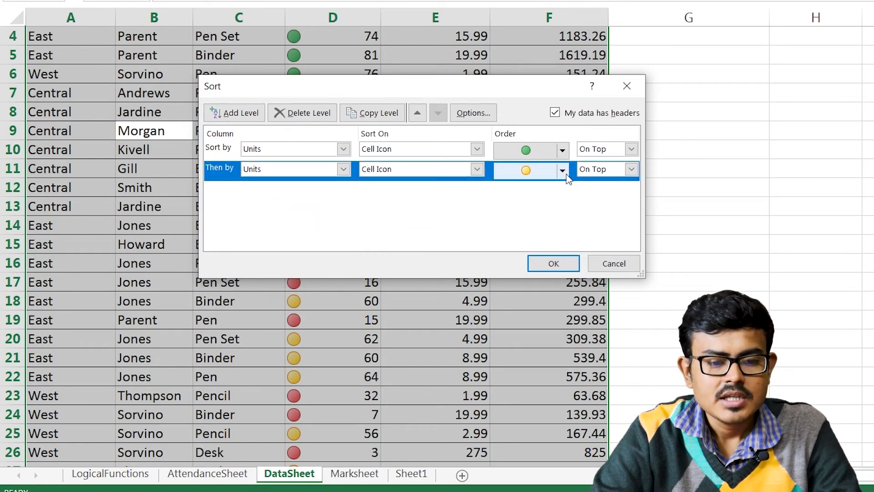
click(554, 263)
- Examine the order of the icon groups in the Units column and the Region order within the green group
scroll(354, 208, up, 1)
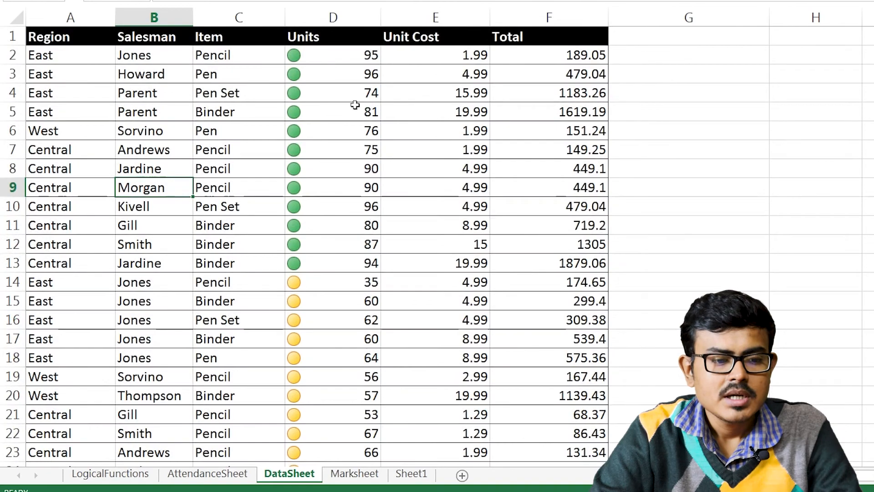
drag(345, 61, 339, 245)
scroll(339, 245, down, 8)
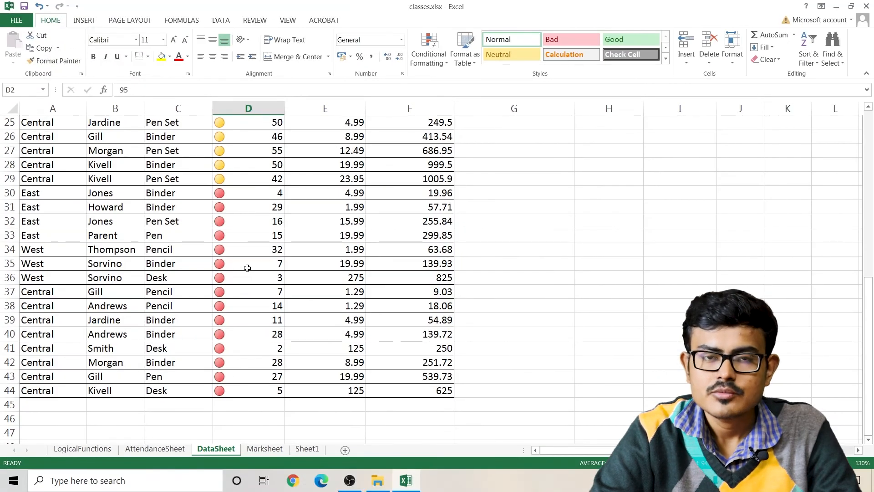
scroll(247, 261, up, 8)
click(238, 207)
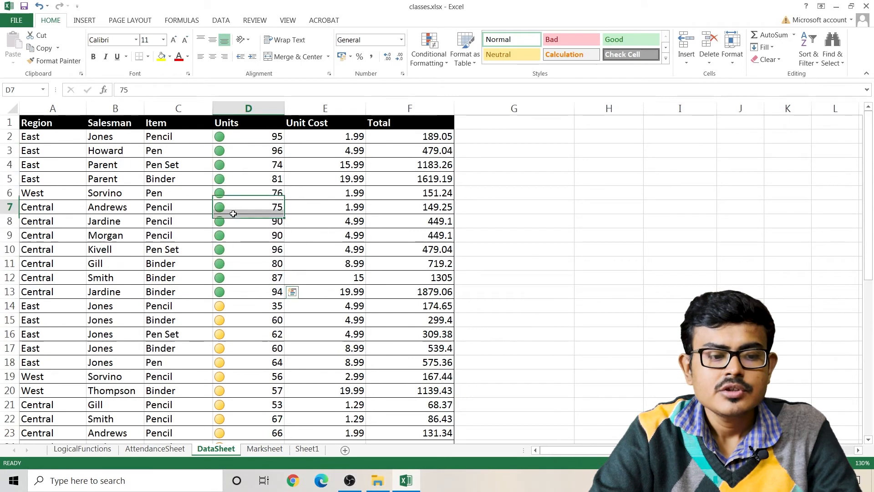
drag(231, 138, 246, 278)
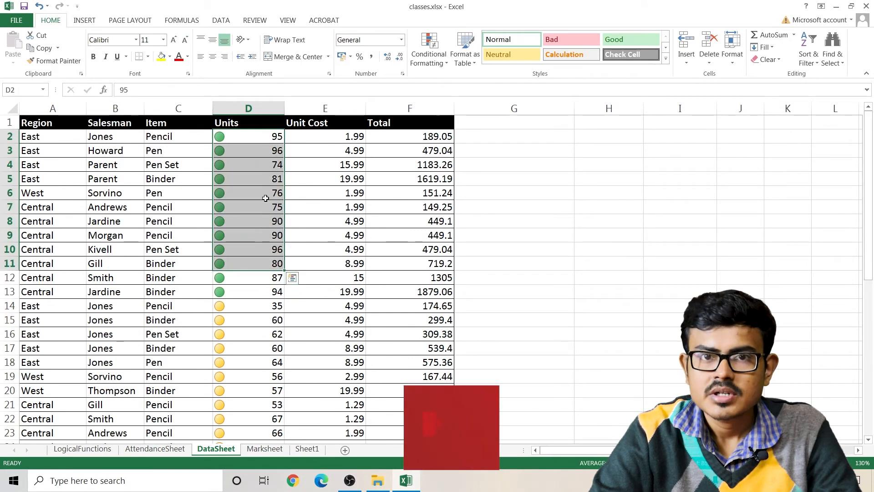
click(266, 194)
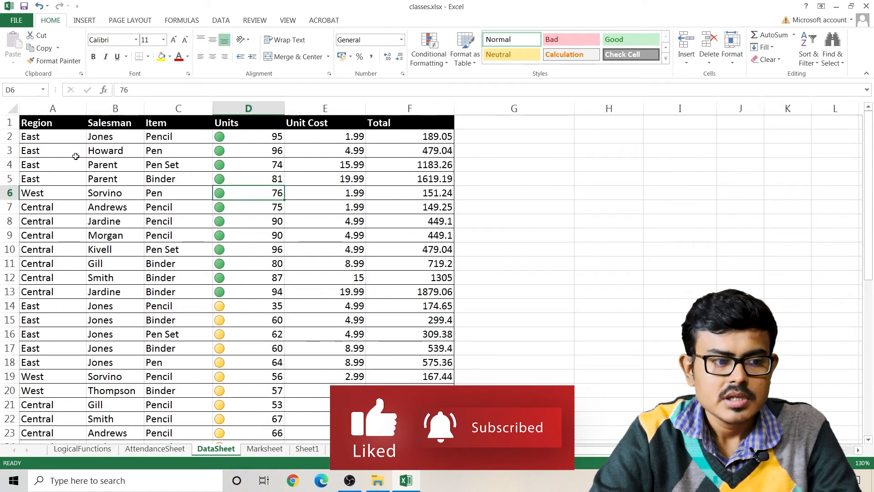
drag(61, 135, 58, 178)
drag(227, 139, 249, 245)
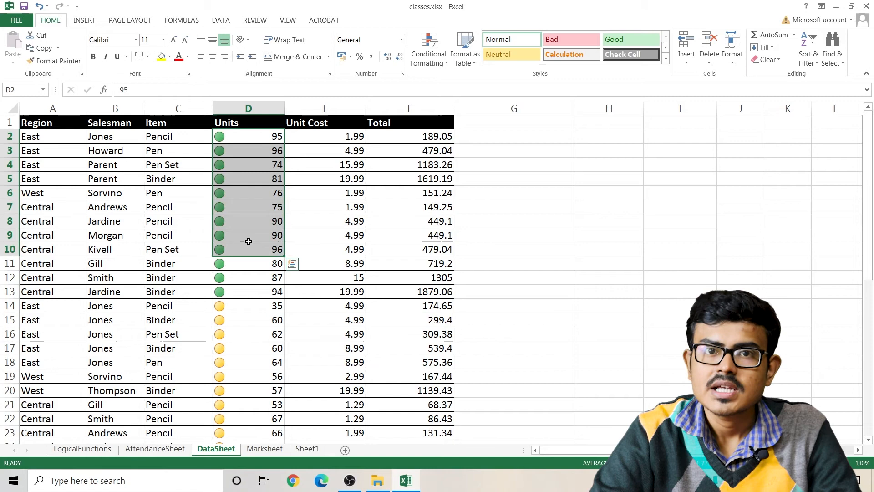
click(245, 208)
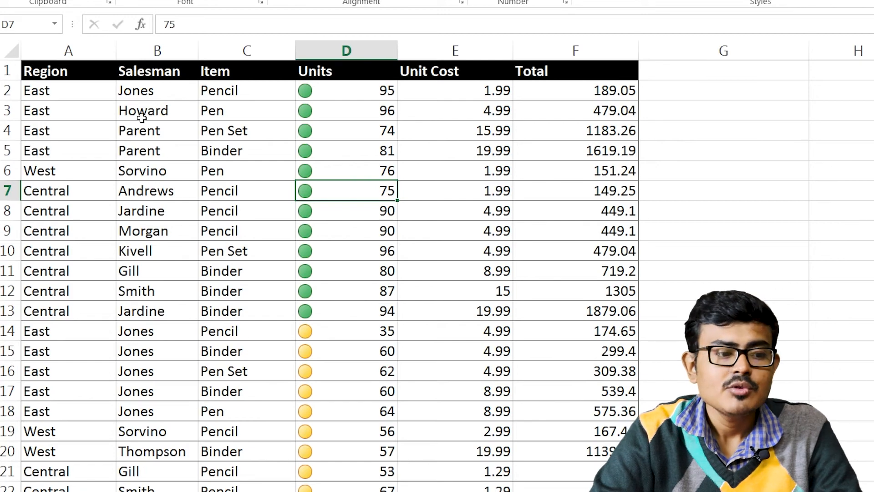
drag(94, 90, 588, 369)
click(306, 216)
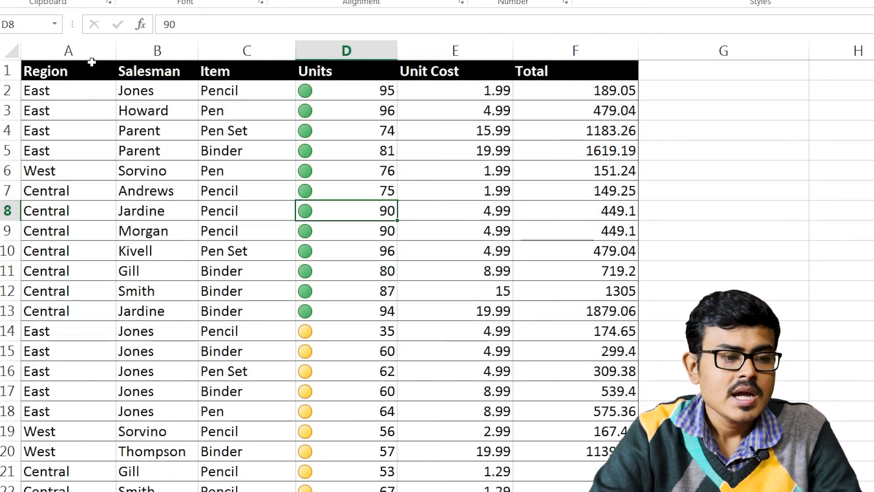
- Insert a new column before Region and enter the header Slno in cell A1
right_click(87, 58)
click(135, 171)
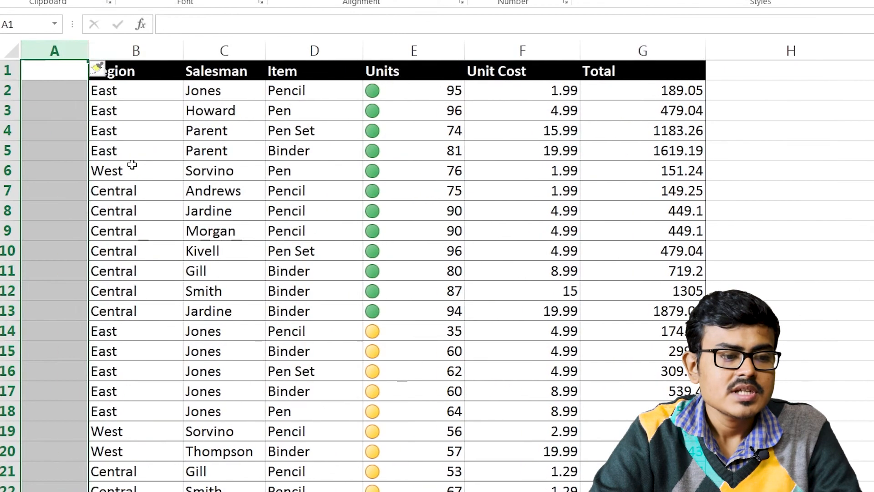
click(53, 66)
text(Sln)
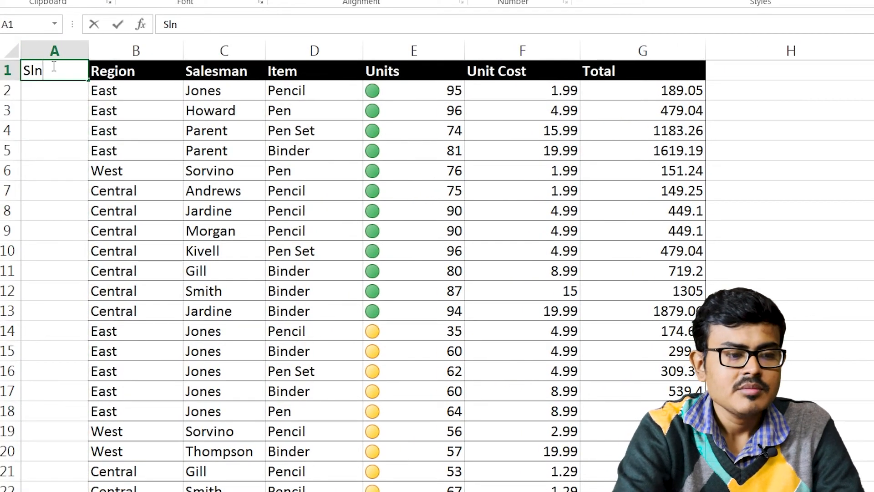
key(Return)
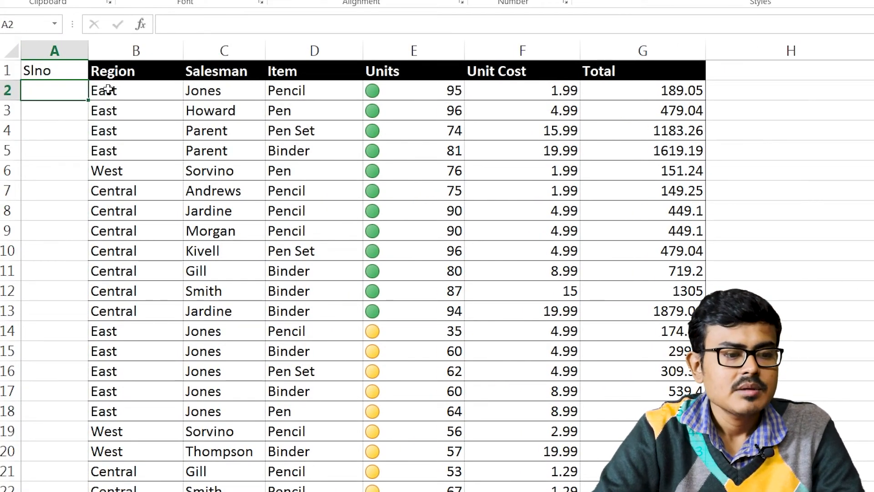
- Copy the Region header's formatting onto the Slno header with Format Painter
click(122, 72)
click(73, 46)
click(53, 134)
click(202, 175)
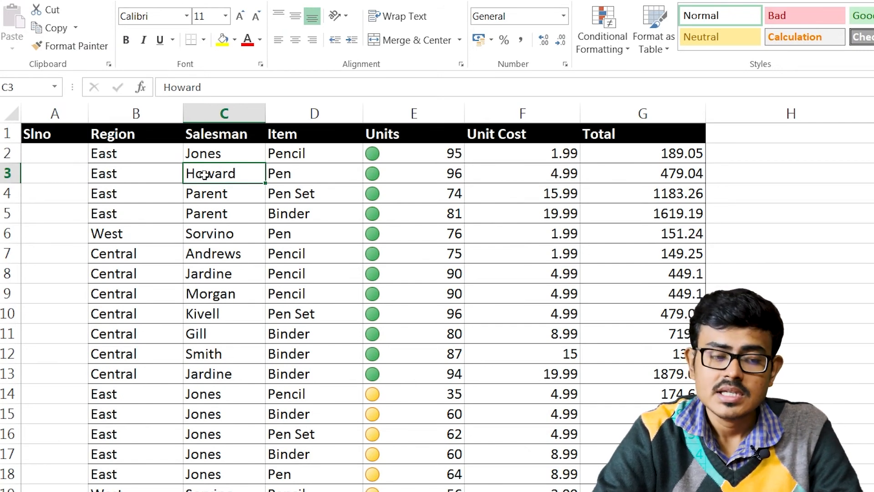
- Number the rows in the Slno column by entering 1 and 2 from A2 and filling the series down the table
click(42, 153)
text(1)
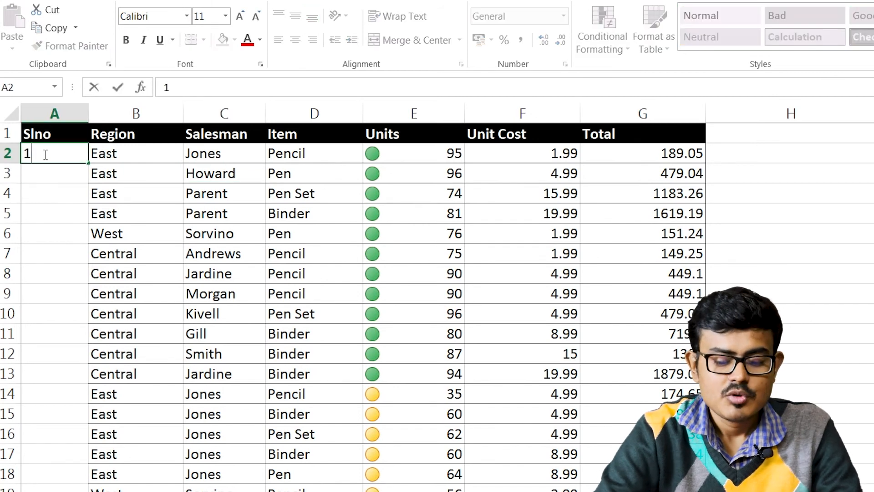
key(Return)
text(2)
key(Return)
drag(48, 156, 64, 173)
double_click(89, 184)
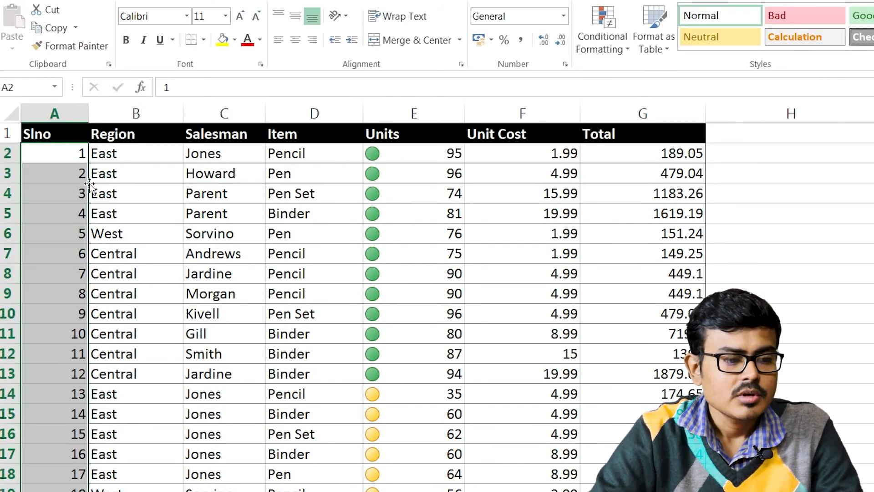
click(54, 230)
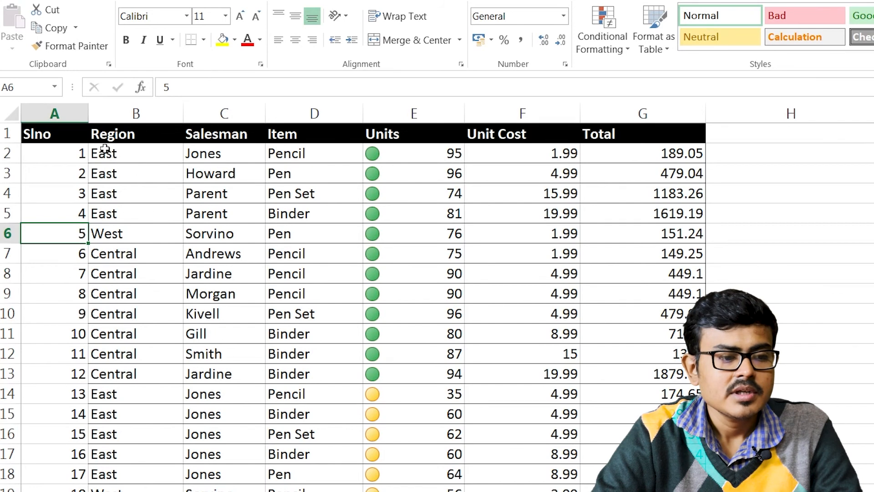
- Sort the table by the Salesman column from A to Z
click(90, 167)
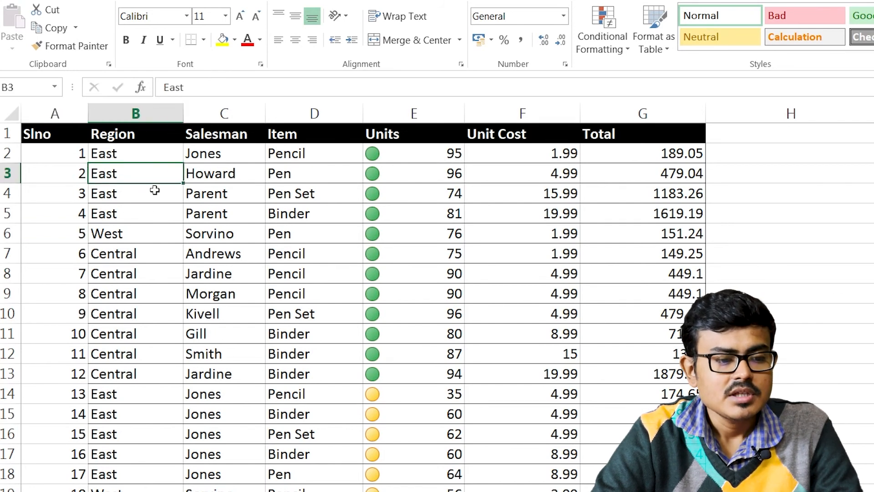
right_click(203, 196)
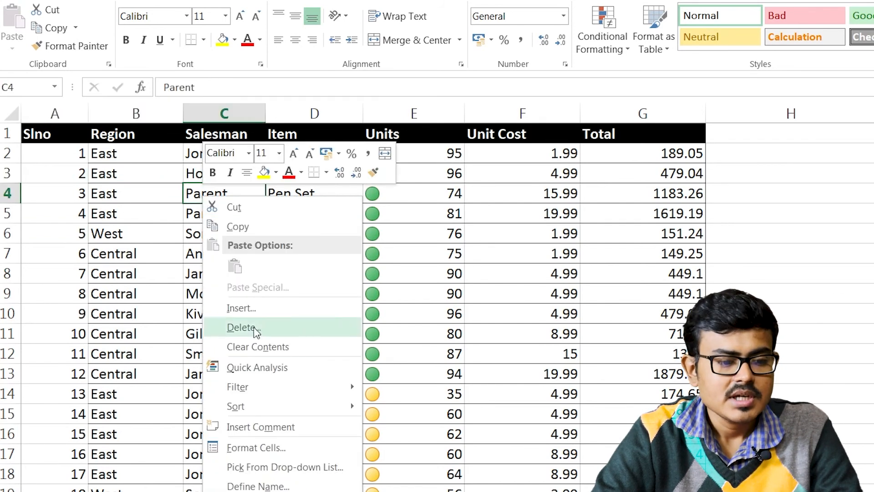
mouse_move(355, 411)
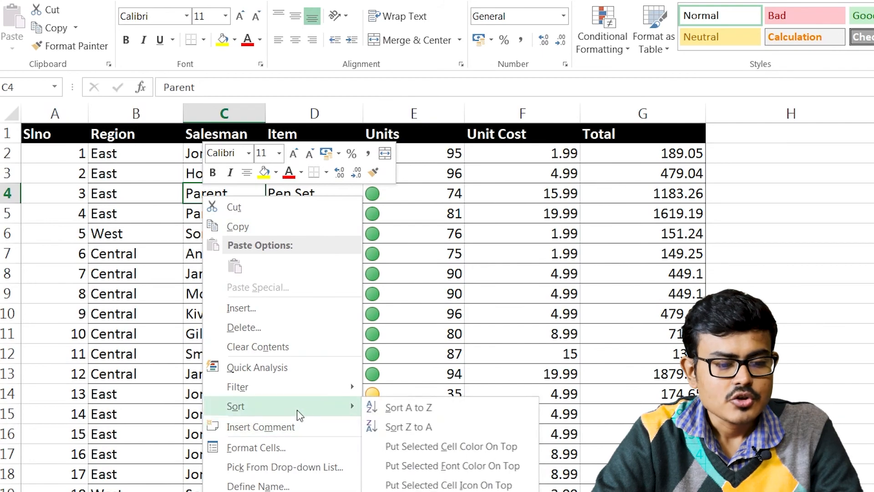
click(429, 422)
- Examine the Salesman order and the sequence of Slno values in the sorted rows
click(282, 238)
drag(217, 159, 226, 426)
click(311, 309)
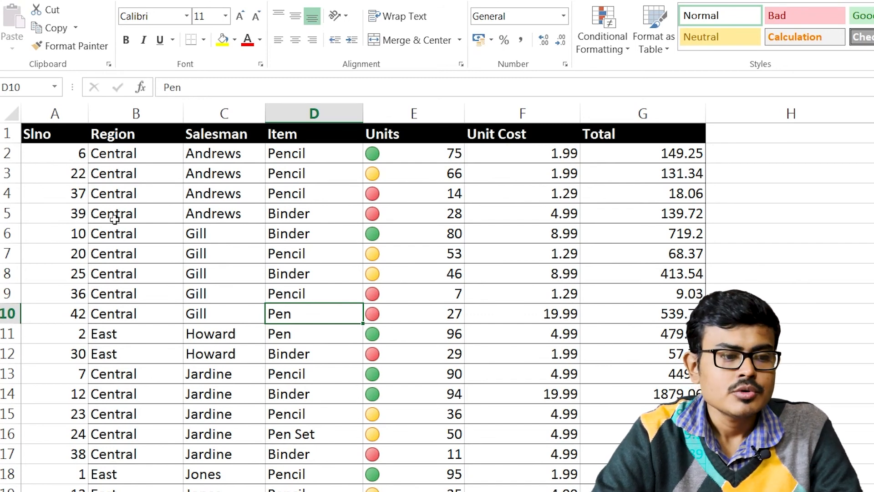
click(66, 119)
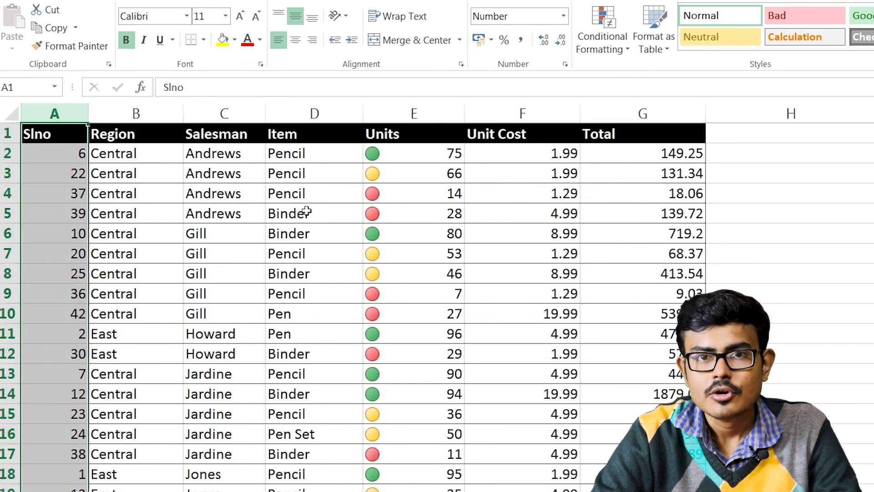
drag(64, 157, 57, 318)
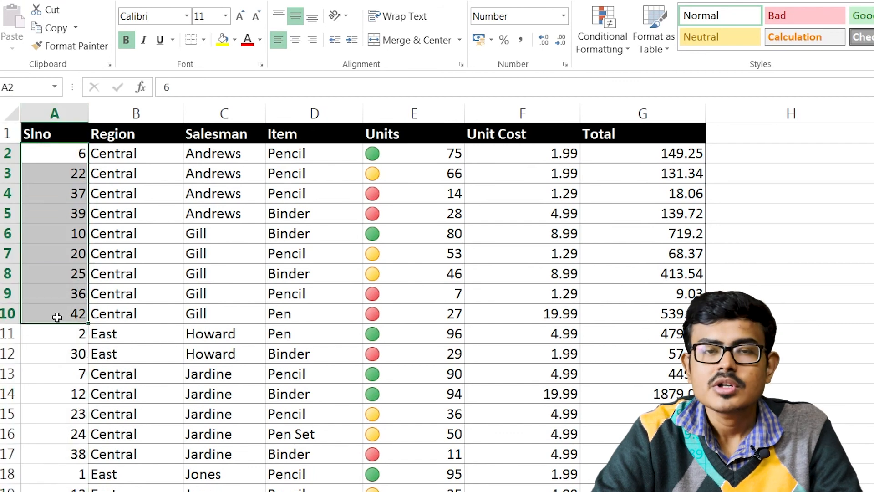
click(188, 287)
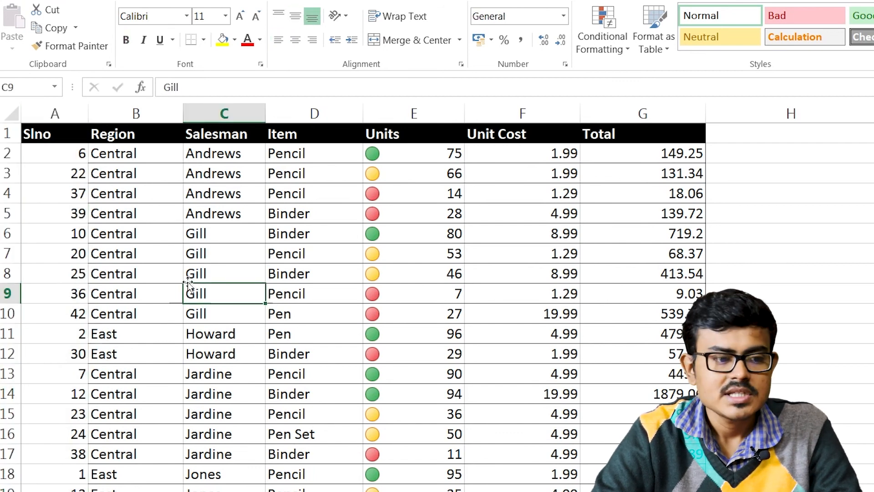
- Restore the original row order by sorting the table on Slno in ascending order
right_click(60, 173)
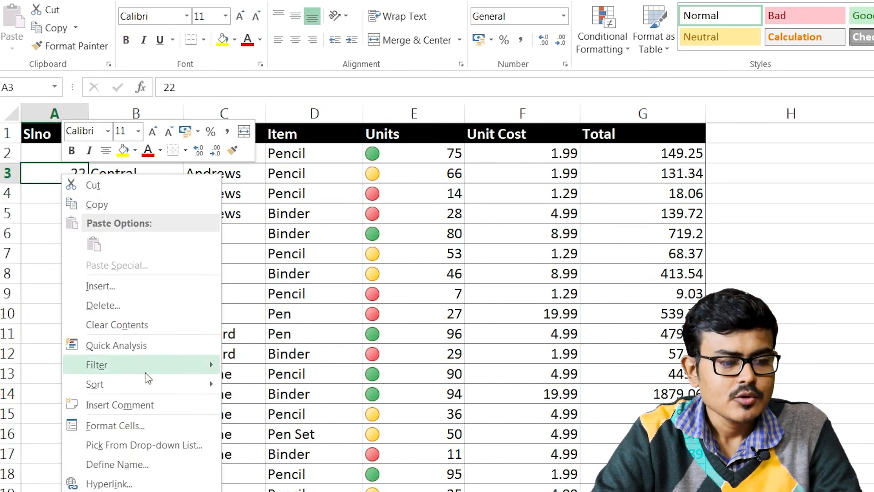
mouse_move(152, 384)
click(314, 386)
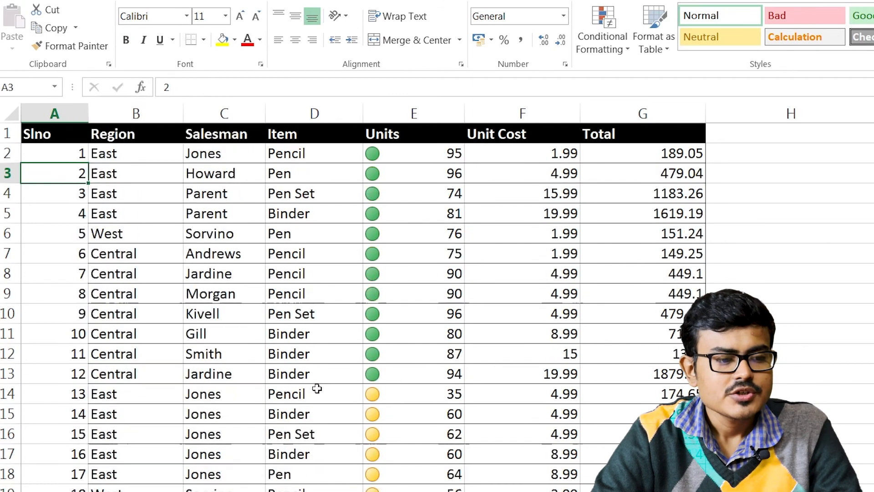
drag(68, 153, 73, 436)
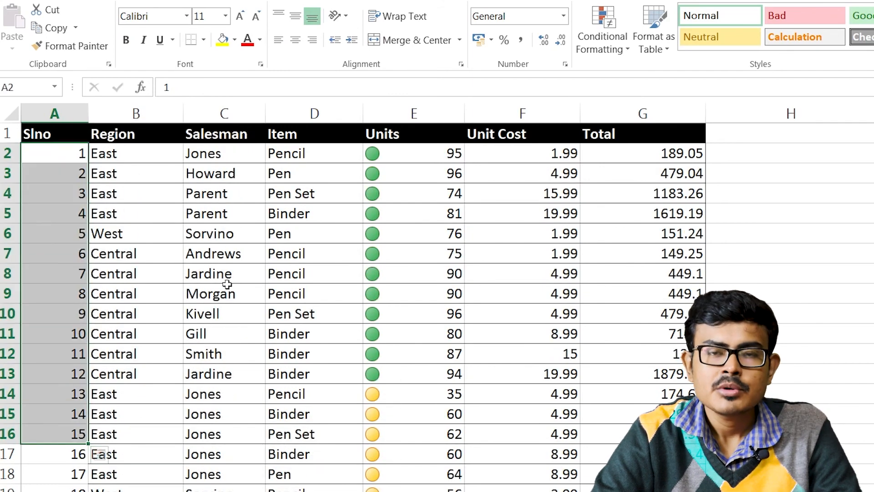
click(227, 285)
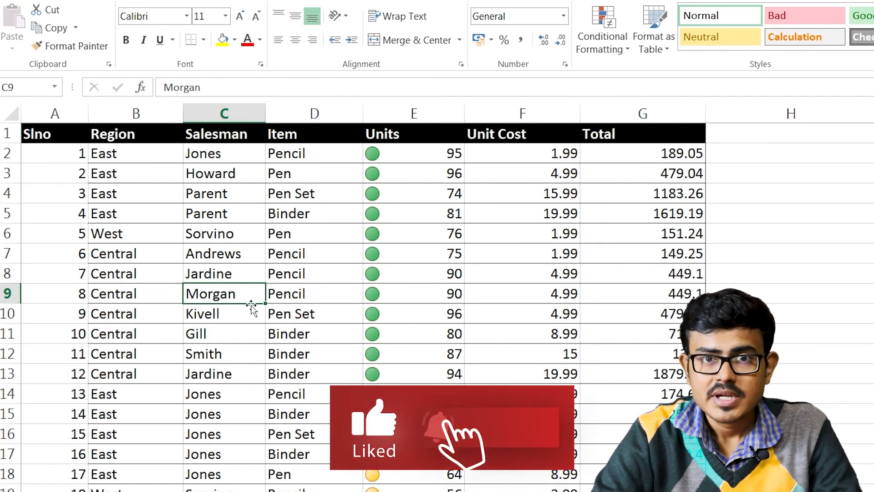
click(48, 142)
key(ctrl+shift+Down)
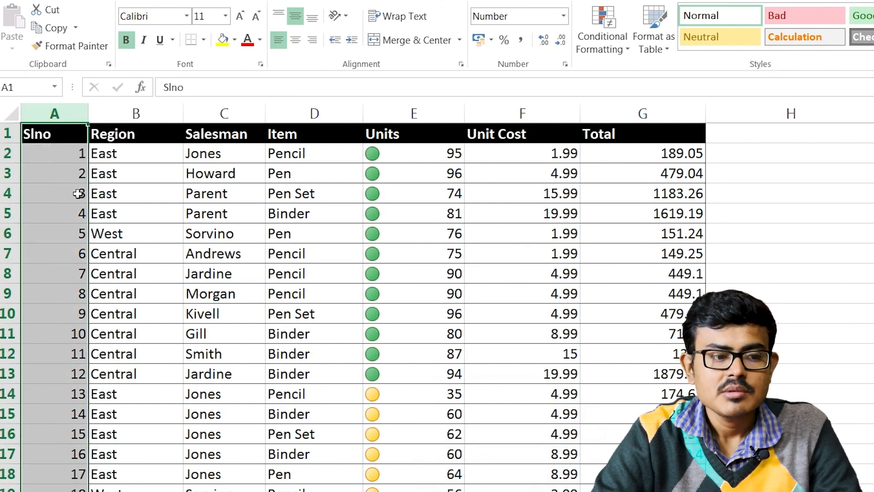
click(194, 227)
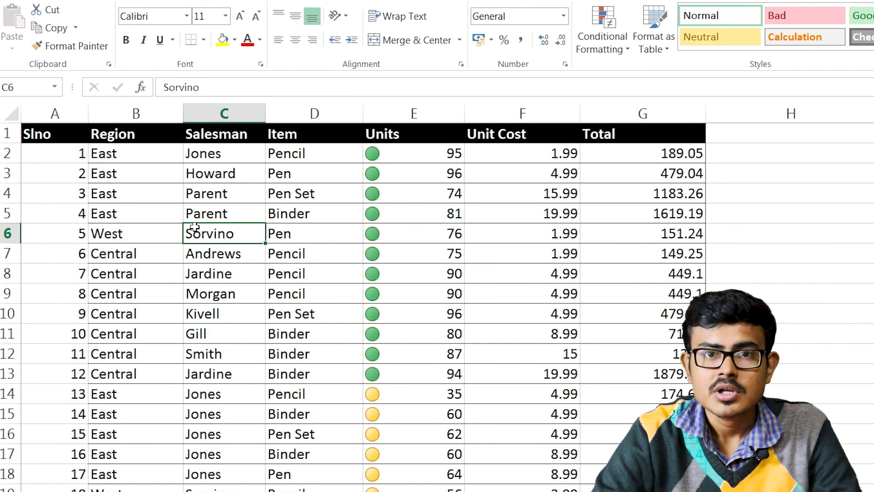
drag(78, 152, 75, 294)
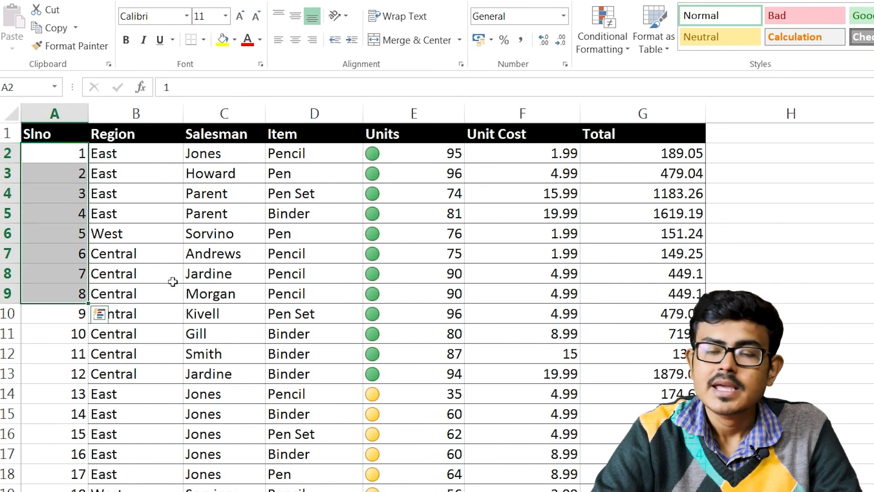
click(213, 276)
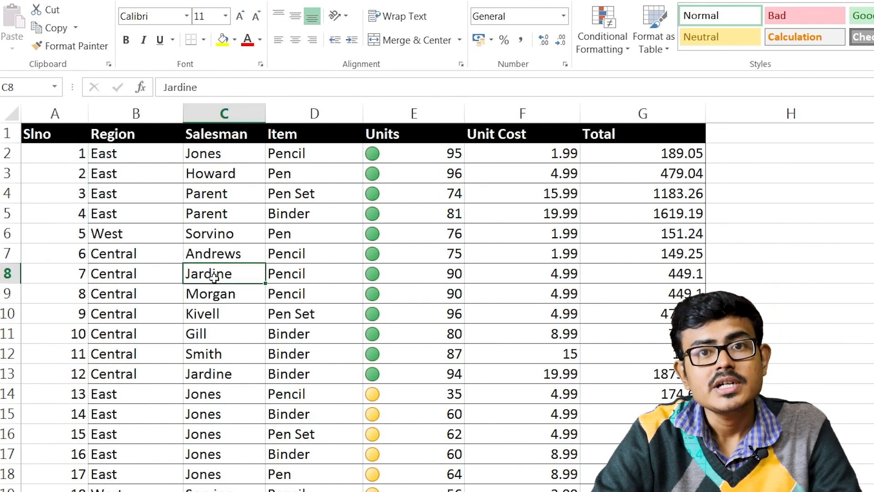